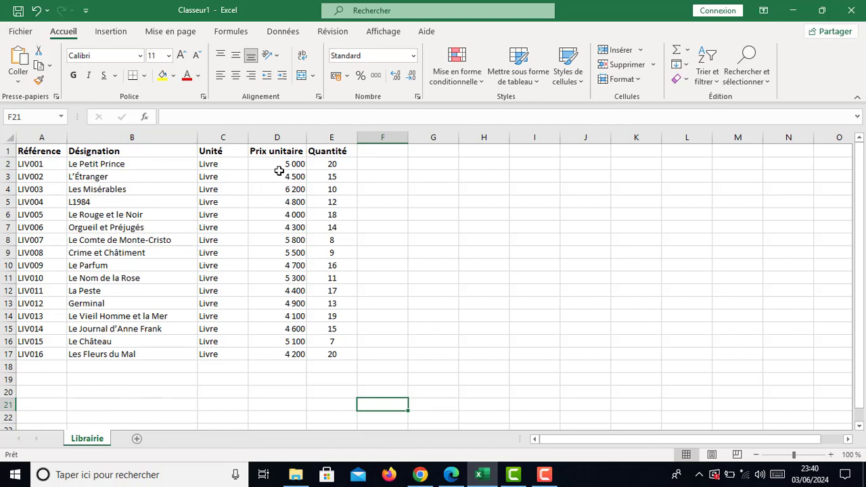
Step: Select the Prix unitaire and Quantité columns, then clear the selection
{"action": "left_click", "coordinate": [277, 138]}
{"action": "left_click", "coordinate": [318, 137]}
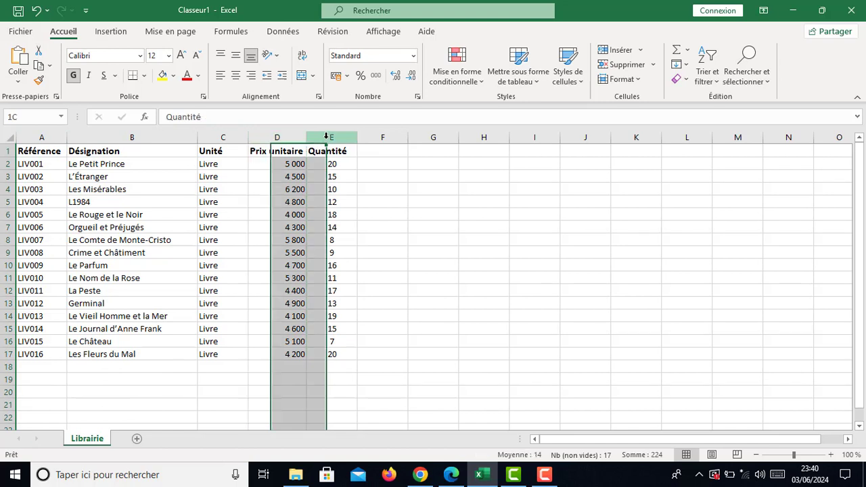
{"action": "left_click", "coordinate": [382, 315]}
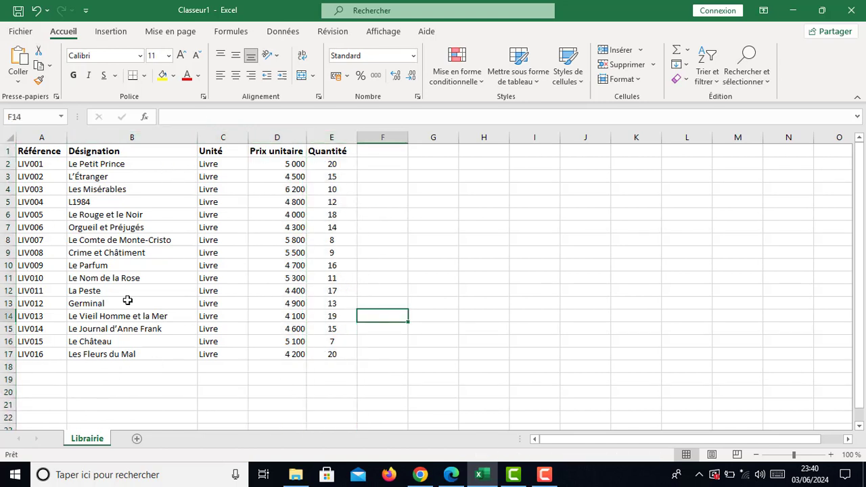
Step: Add four blank sheets after Librairie with the new-sheet button
{"action": "left_click", "coordinate": [135, 440]}
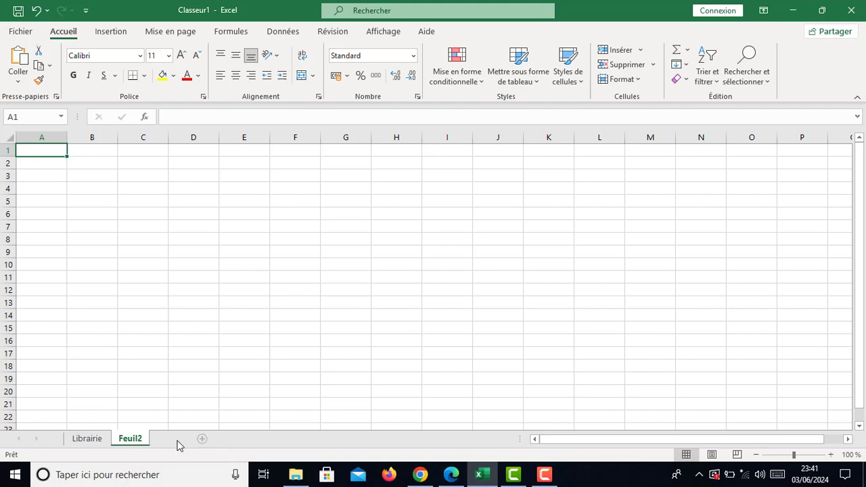
{"action": "left_click", "coordinate": [176, 439]}
{"action": "left_click", "coordinate": [213, 439]}
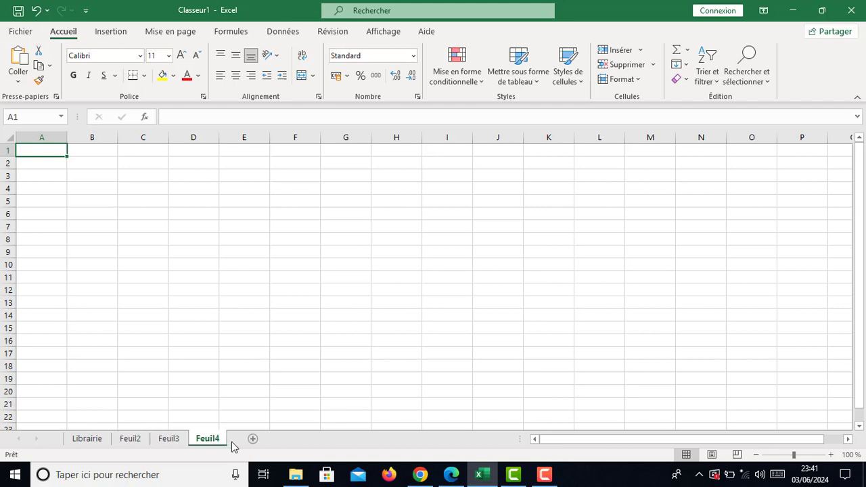
{"action": "left_click", "coordinate": [254, 440]}
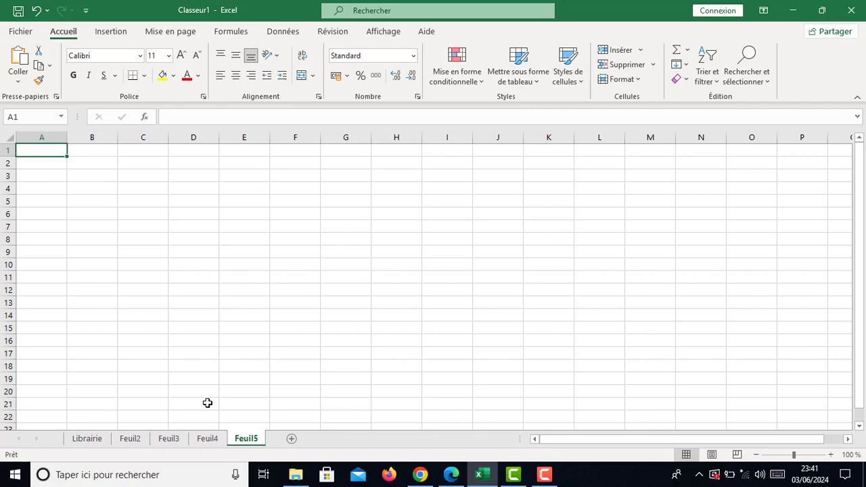
Step: Delete the Feuil4 sheet, then the Feuil3 sheet, using Supprimer
{"action": "right_click", "coordinate": [206, 441]}
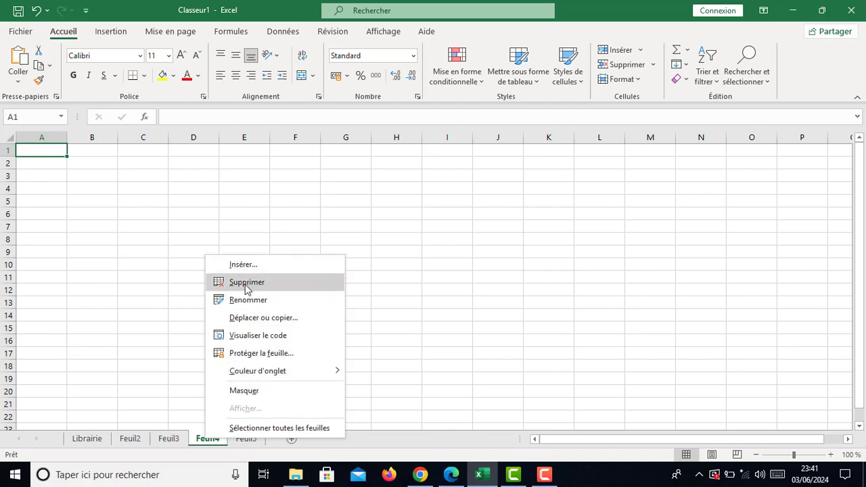
{"action": "left_click", "coordinate": [245, 285]}
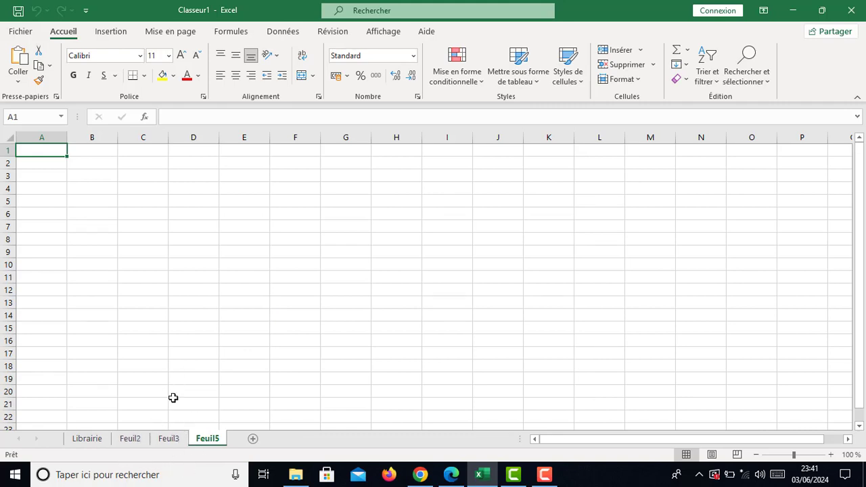
{"action": "right_click", "coordinate": [169, 440]}
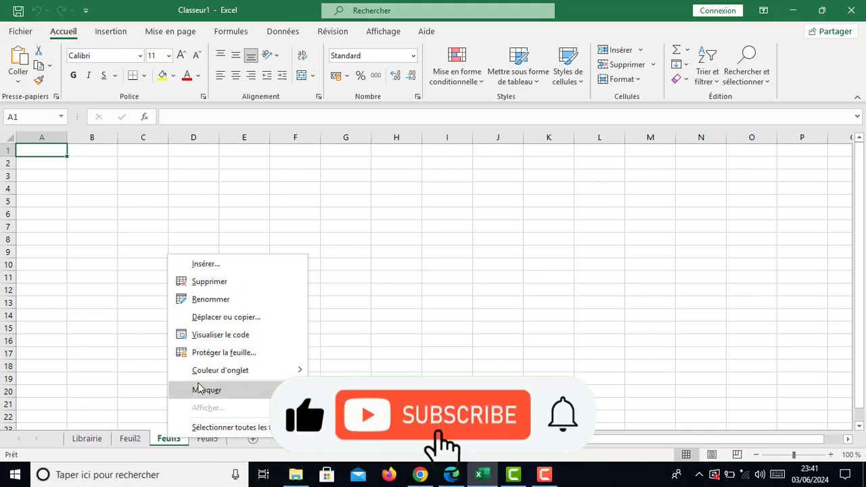
{"action": "left_click", "coordinate": [218, 281]}
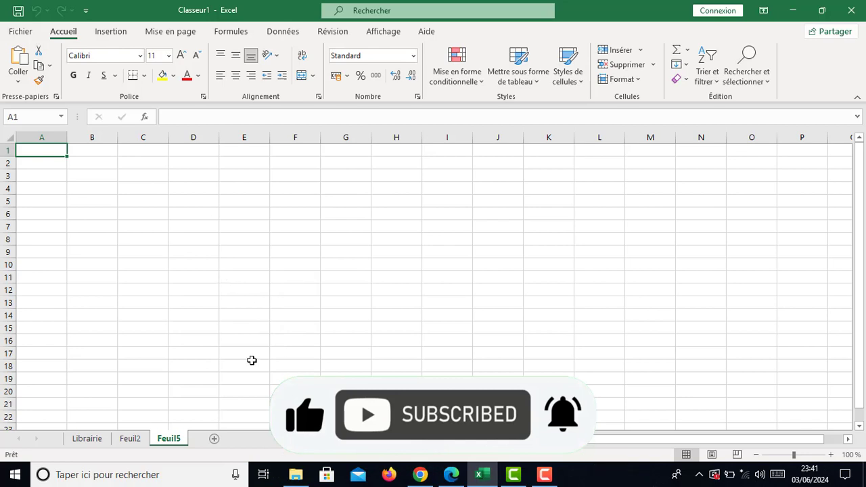
Step: Insert a blank Feuille worksheet, Feuil6, in front of Feuil2
{"action": "right_click", "coordinate": [133, 439]}
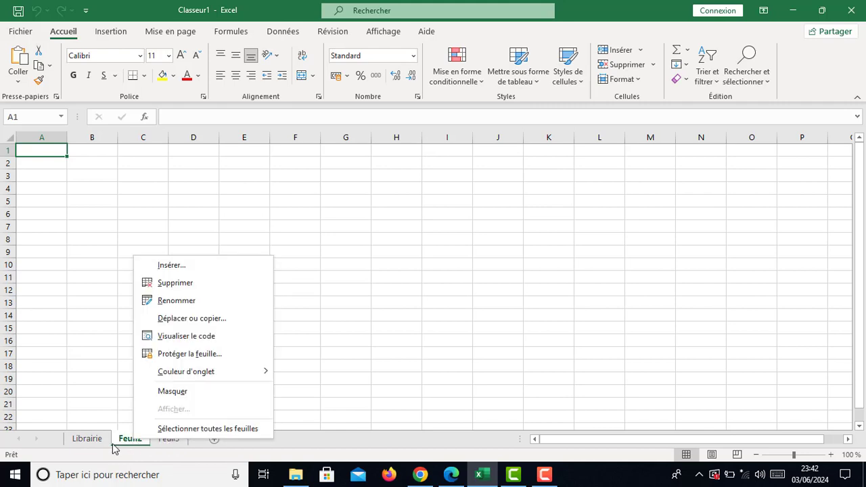
{"action": "left_click", "coordinate": [170, 267]}
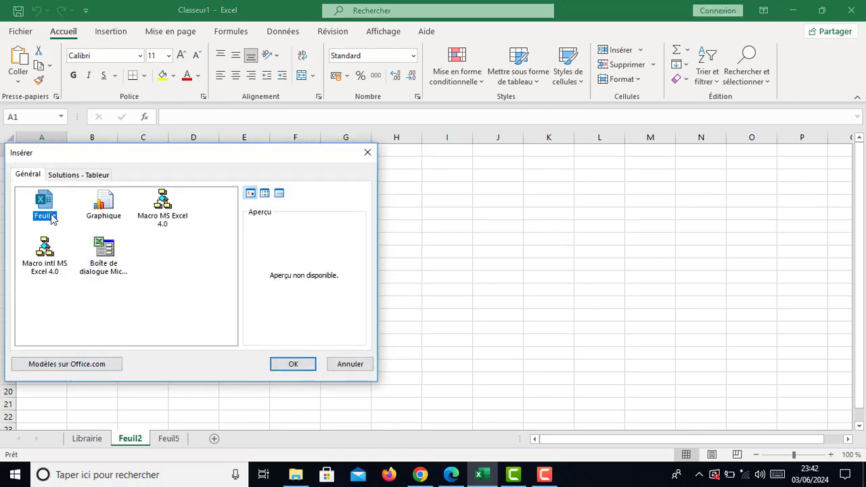
{"action": "left_click", "coordinate": [95, 211]}
{"action": "left_click", "coordinate": [56, 213]}
{"action": "left_click", "coordinate": [292, 364]}
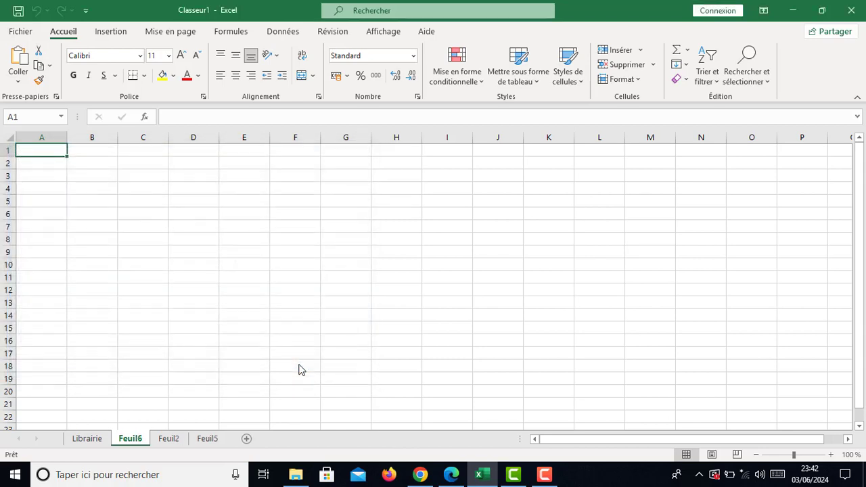
{"action": "left_click", "coordinate": [204, 441]}
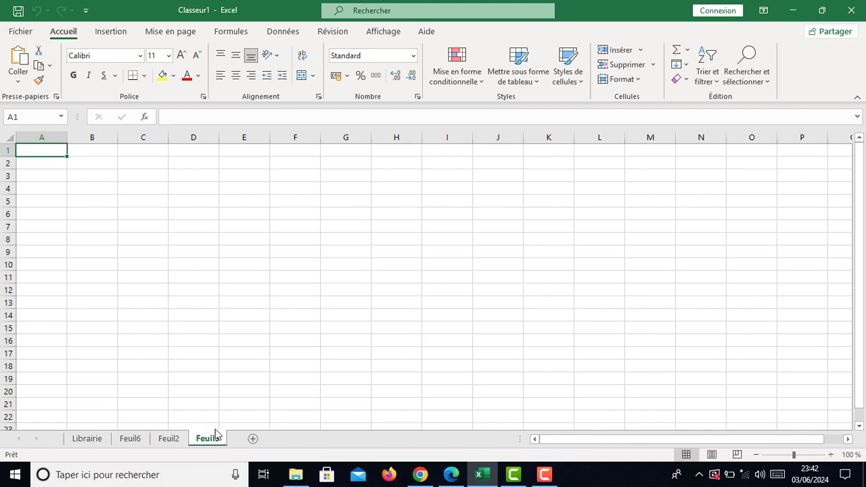
Step: Delete the Feuil5 sheet, leaving Librairie, Feuil6 and Feuil2
{"action": "right_click", "coordinate": [205, 441]}
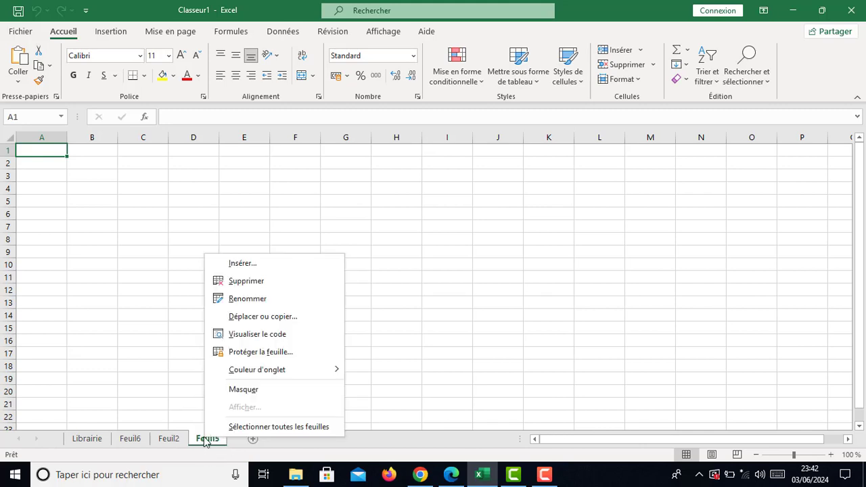
{"action": "left_click", "coordinate": [248, 281]}
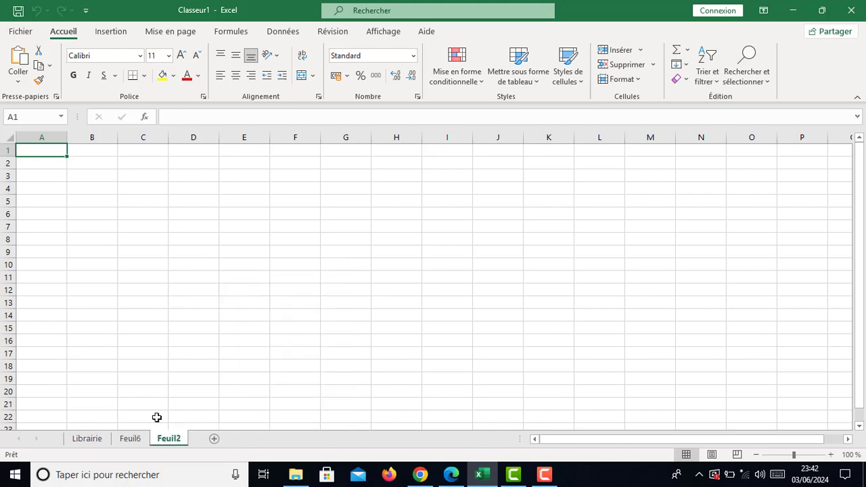
{"action": "left_click", "coordinate": [129, 439]}
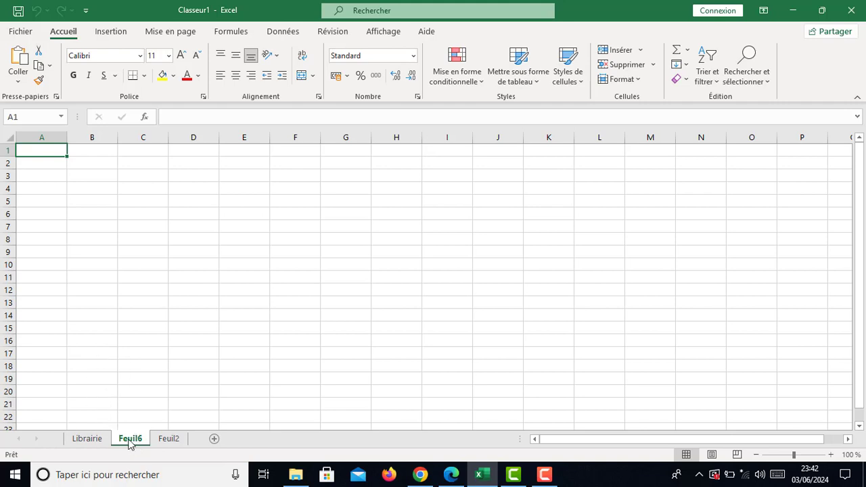
Step: Rename the Feuil6 tab to 'Résultat'
{"action": "double_click", "coordinate": [129, 439]}
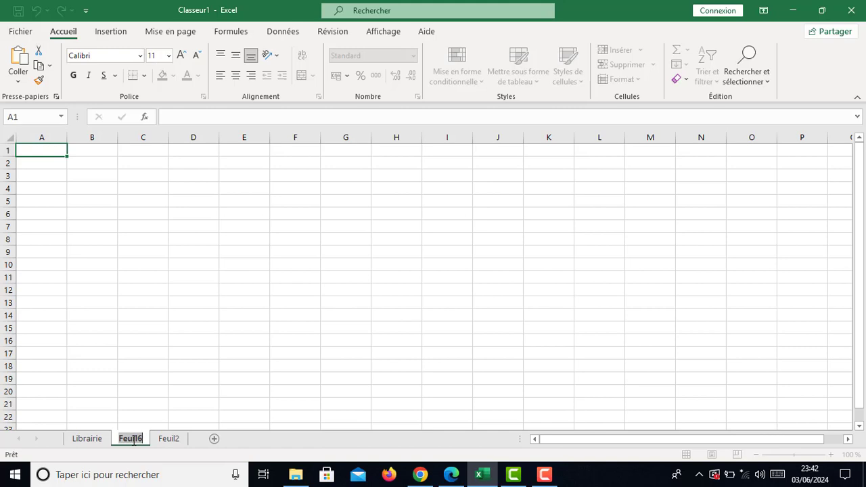
{"action": "type", "text": "Résu"}
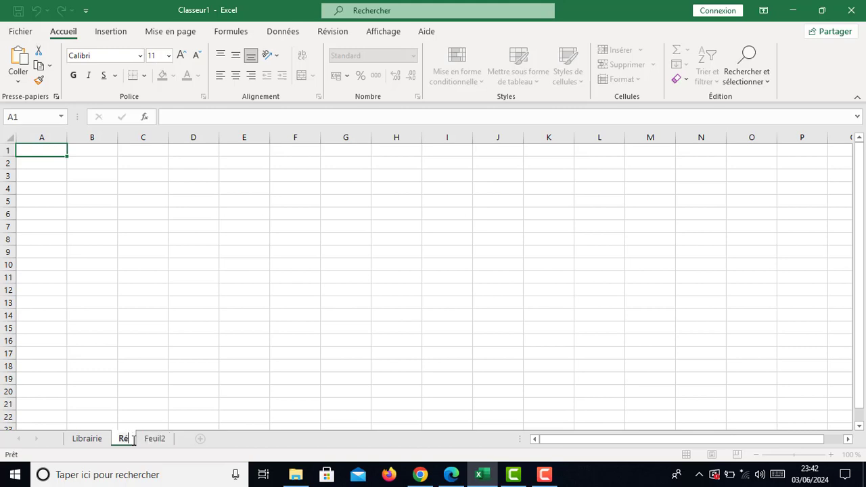
{"action": "type", "text": "ltat"}
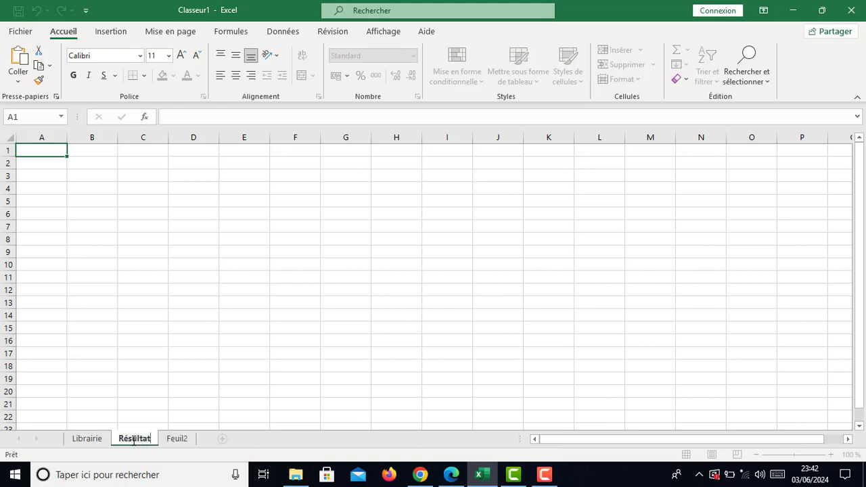
{"action": "key", "text": "Return"}
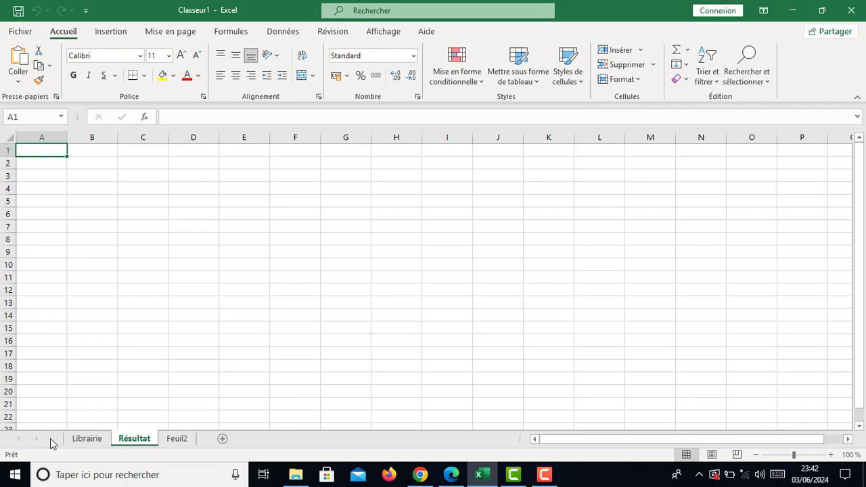
{"action": "left_click", "coordinate": [88, 441]}
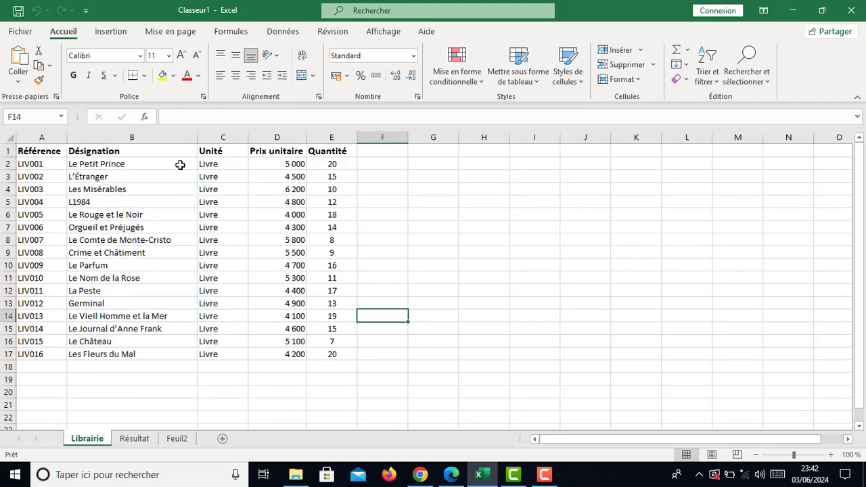
Step: Rename the Feuil2 tab to 'Achats'
{"action": "left_click", "coordinate": [134, 439]}
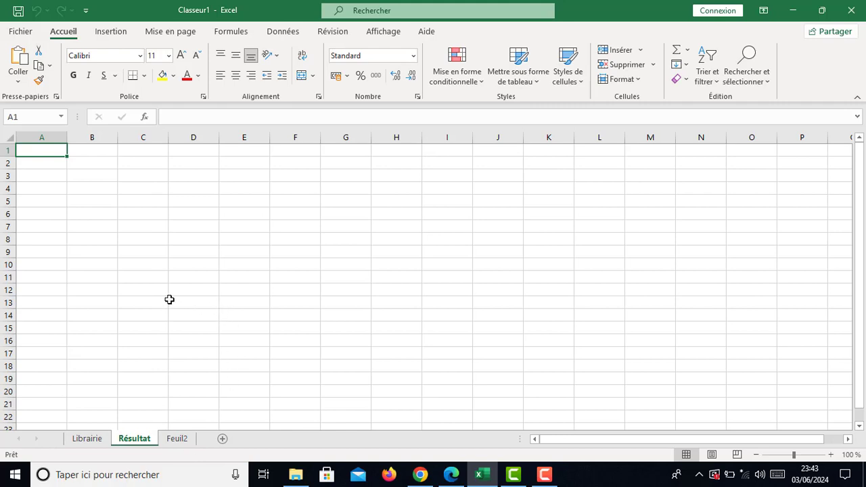
{"action": "double_click", "coordinate": [177, 440]}
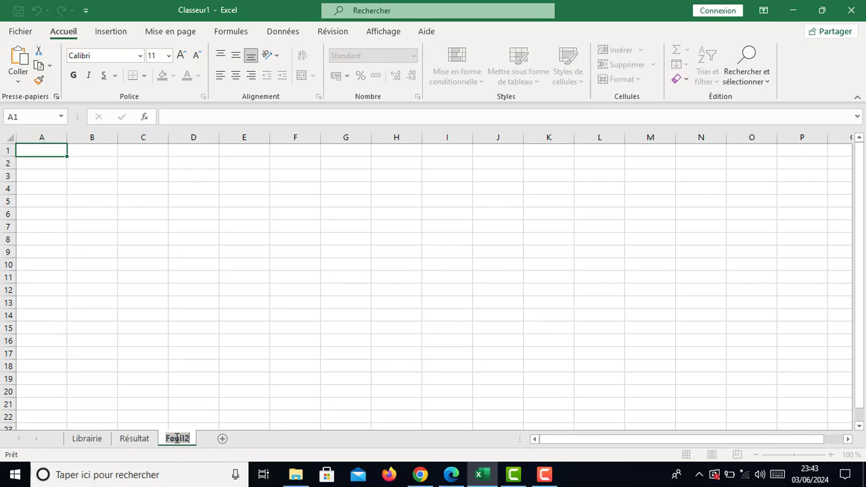
{"action": "type", "text": "A"}
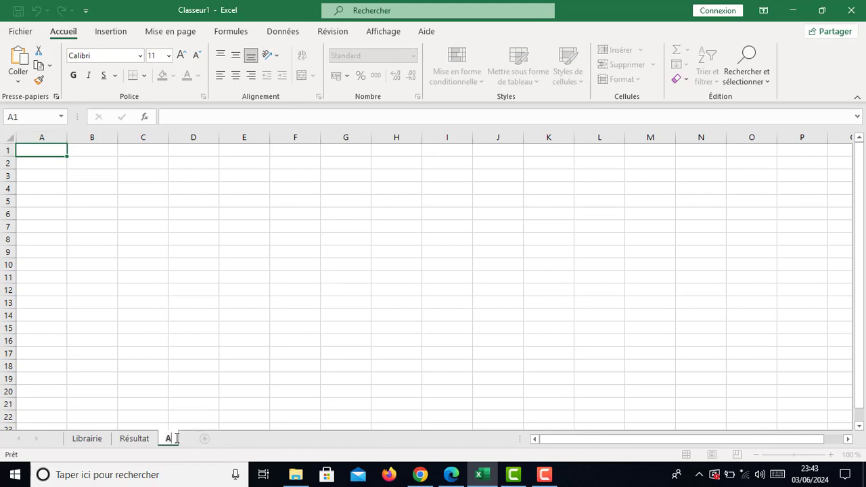
{"action": "type", "text": "chats"}
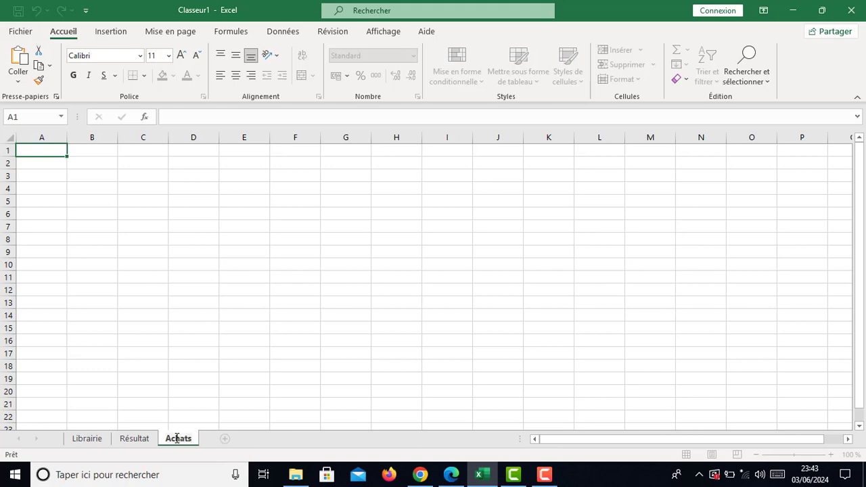
{"action": "key", "text": "Return"}
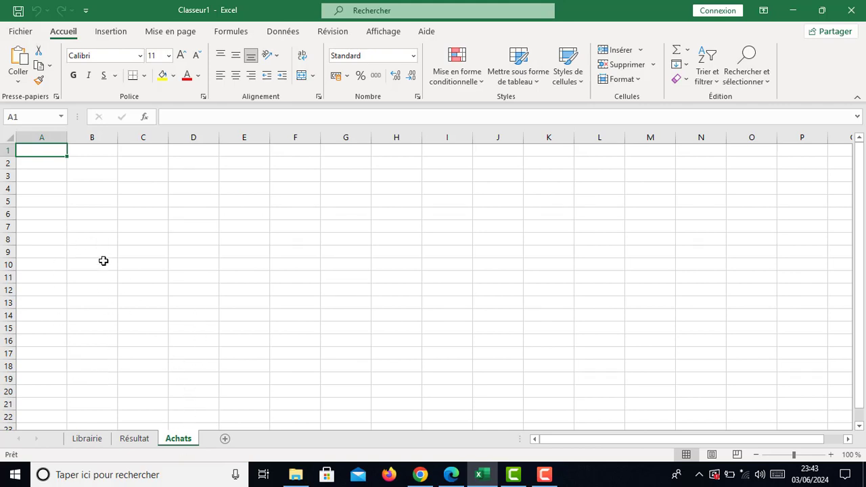
Step: Go back to the Librairie sheet and open its tab context menu
{"action": "left_click", "coordinate": [86, 439]}
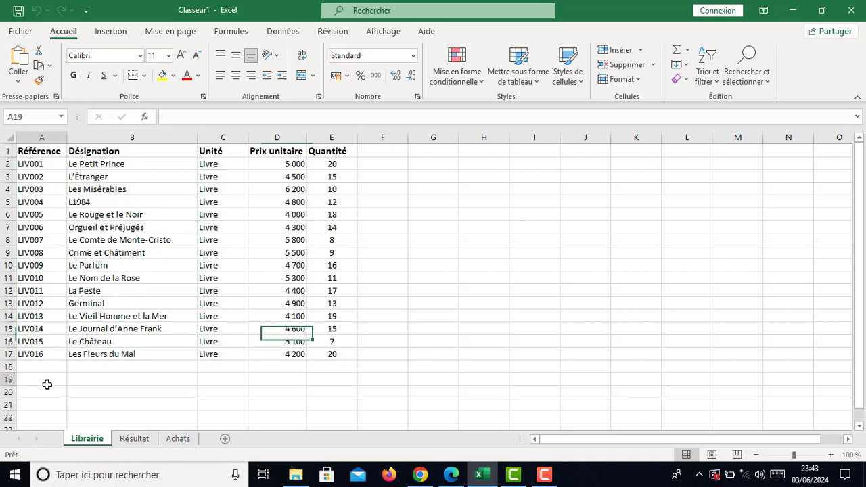
{"action": "left_click_drag", "start_coordinate": [46, 383], "coordinate": [336, 153]}
{"action": "left_click", "coordinate": [377, 226]}
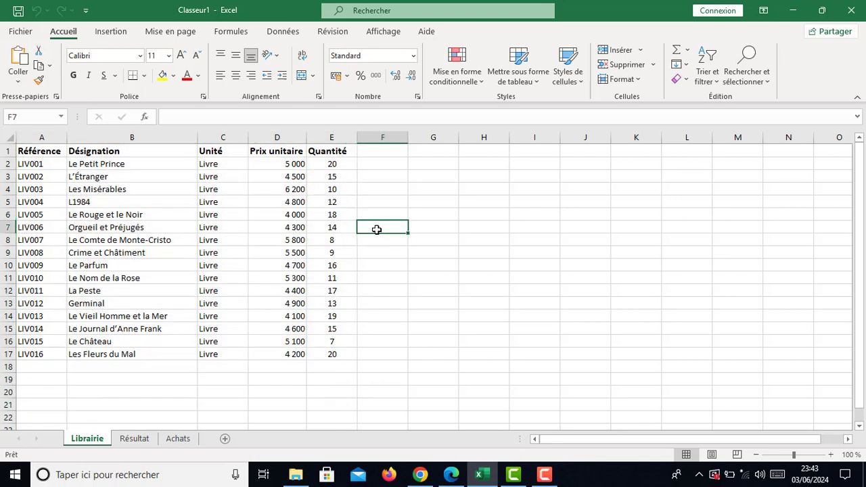
{"action": "right_click", "coordinate": [92, 440]}
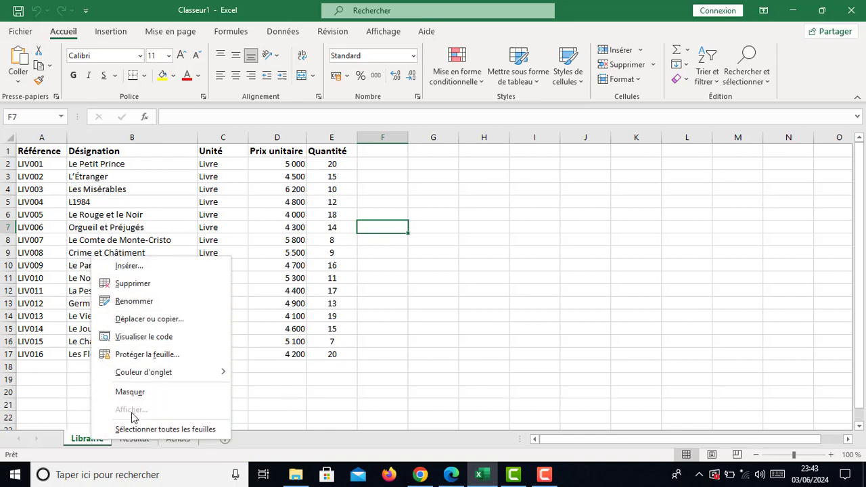
Step: Copy the Librairie sheet within Classeur1 to position (en dernier), creating Librairie (2)
{"action": "left_click", "coordinate": [149, 319]}
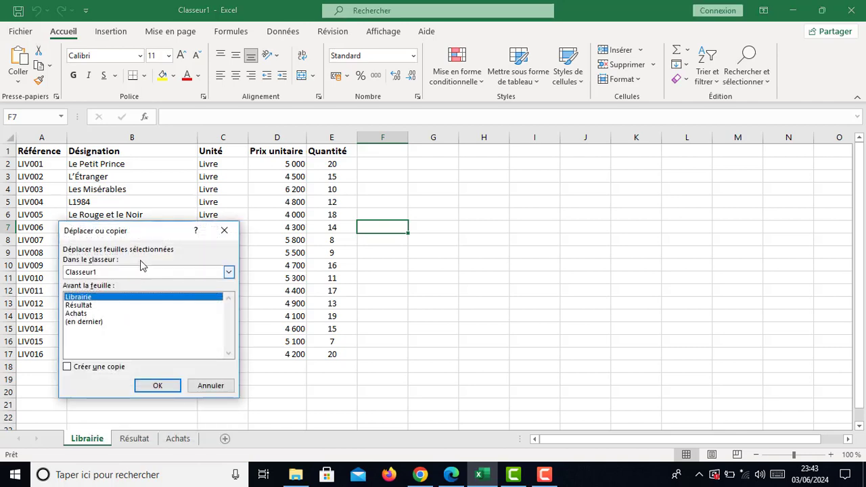
{"action": "left_click_drag", "start_coordinate": [149, 237], "coordinate": [320, 231]}
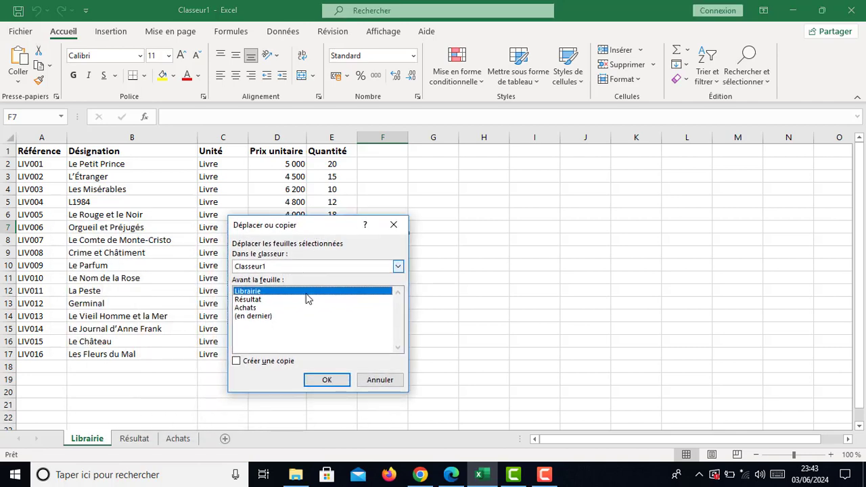
{"action": "left_click", "coordinate": [236, 361]}
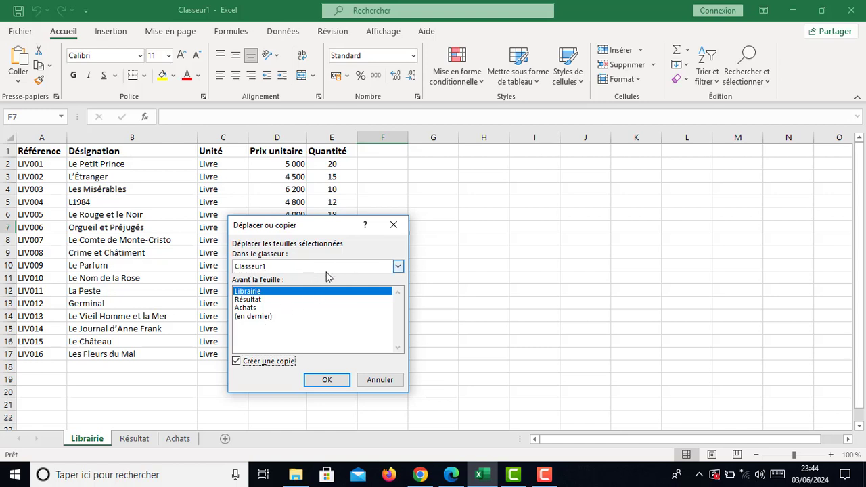
{"action": "left_click", "coordinate": [398, 267]}
{"action": "left_click", "coordinate": [397, 267]}
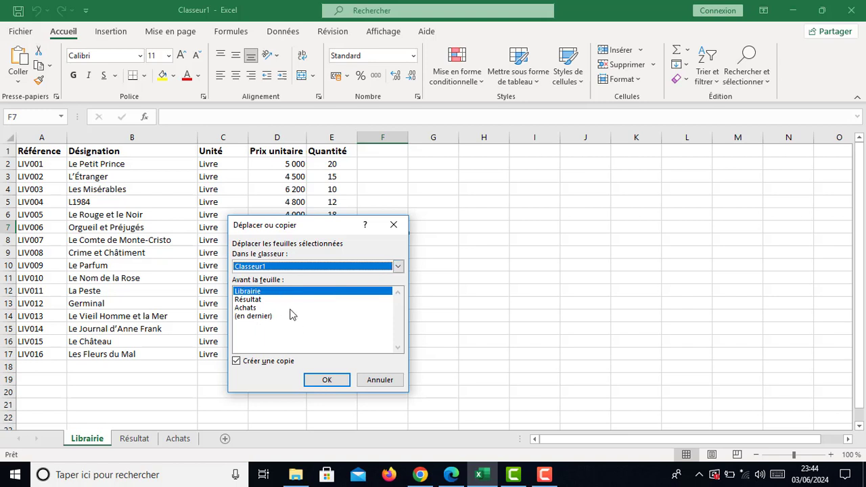
{"action": "left_click", "coordinate": [251, 316]}
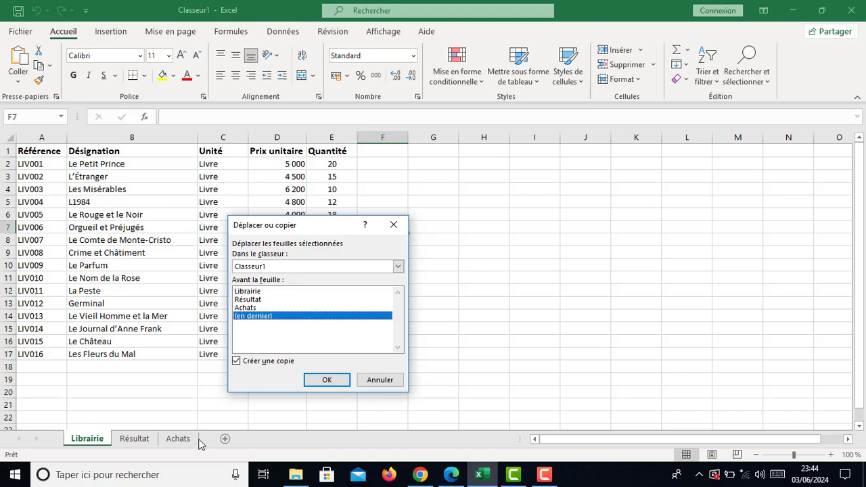
{"action": "left_click", "coordinate": [246, 308]}
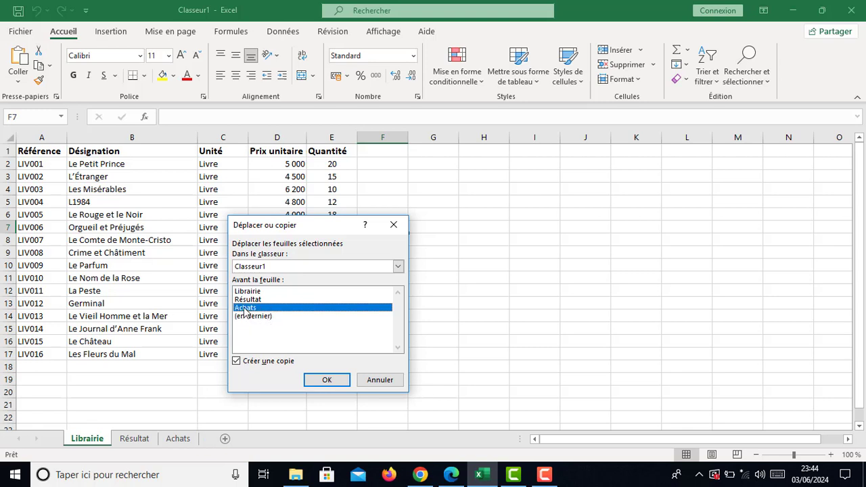
{"action": "left_click", "coordinate": [248, 299]}
{"action": "left_click", "coordinate": [254, 316]}
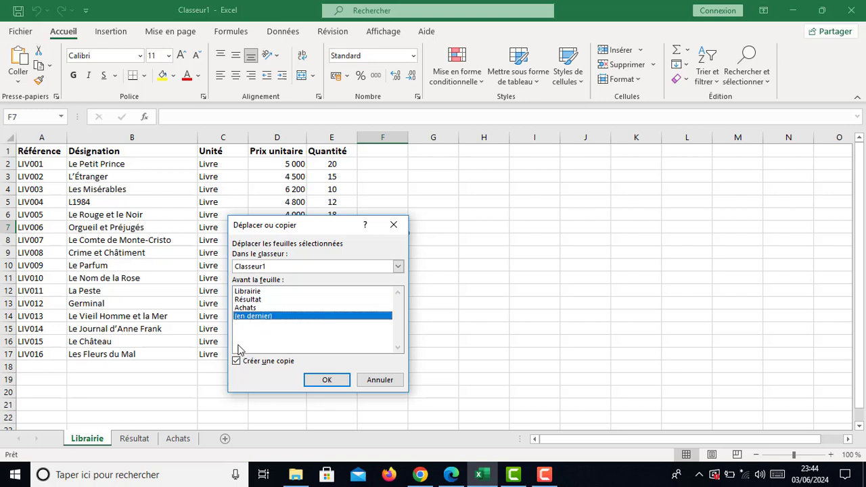
{"action": "left_click", "coordinate": [328, 380]}
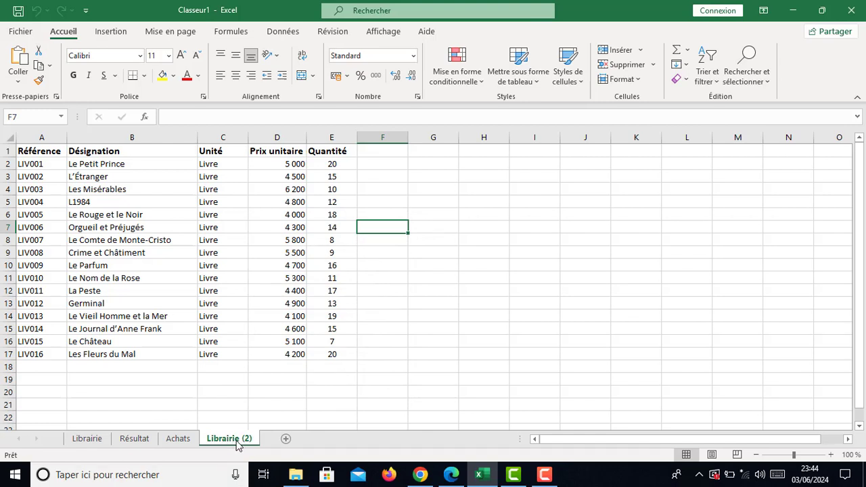
Step: Drag the Librairie (2) tab to sit between Librairie and Résultat
{"action": "left_click", "coordinate": [88, 439]}
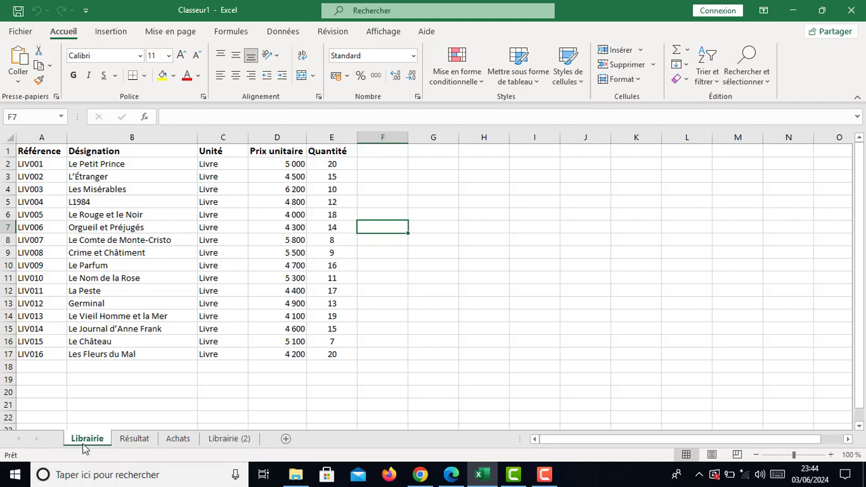
{"action": "left_click", "coordinate": [177, 438]}
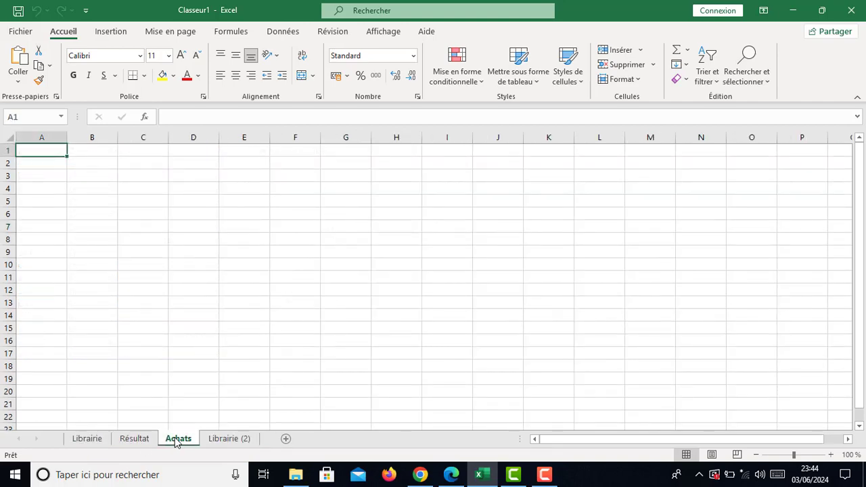
{"action": "left_click", "coordinate": [217, 441]}
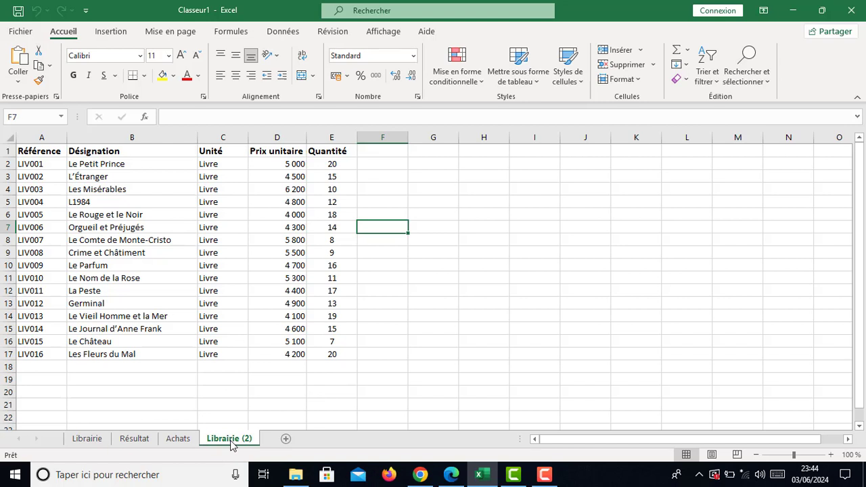
{"action": "left_click_drag", "start_coordinate": [230, 440], "coordinate": [130, 443]}
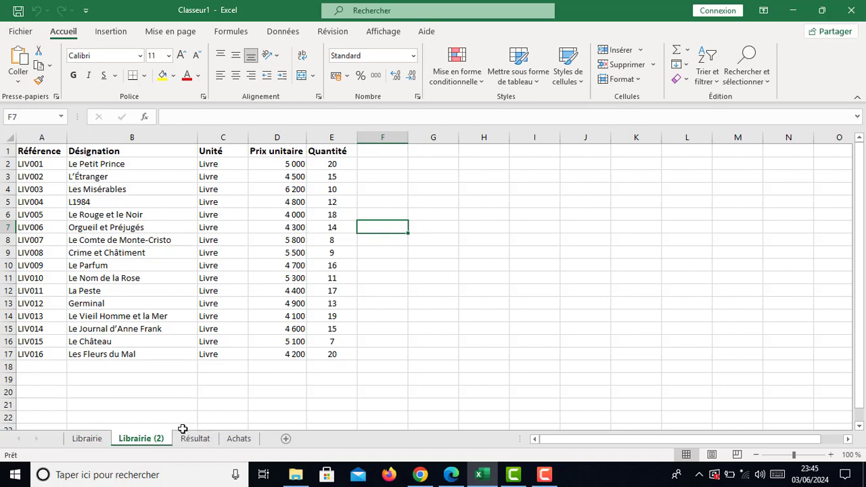
Step: Move the Librairie (2) sheet to (en dernier) via Déplacer ou copier
{"action": "right_click", "coordinate": [129, 440]}
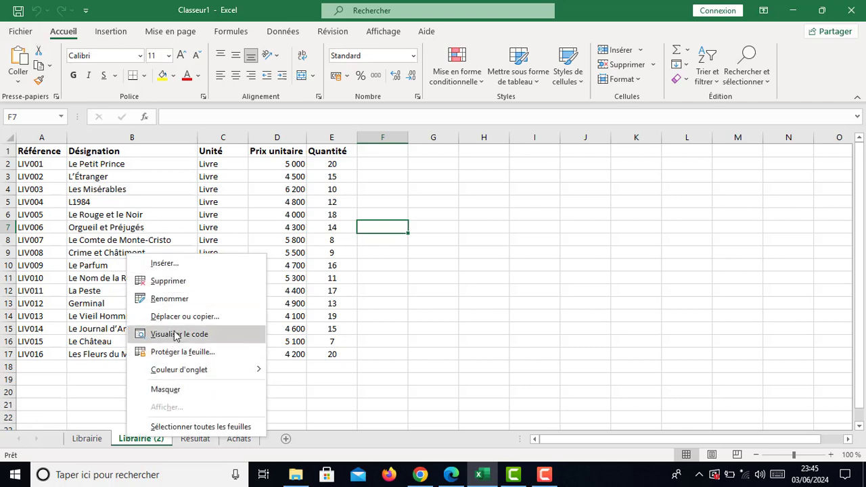
{"action": "left_click", "coordinate": [176, 317]}
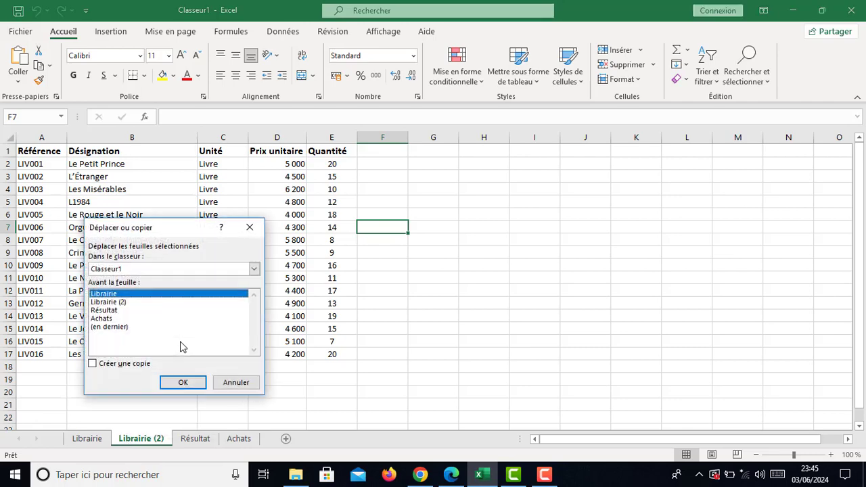
{"action": "left_click", "coordinate": [110, 328]}
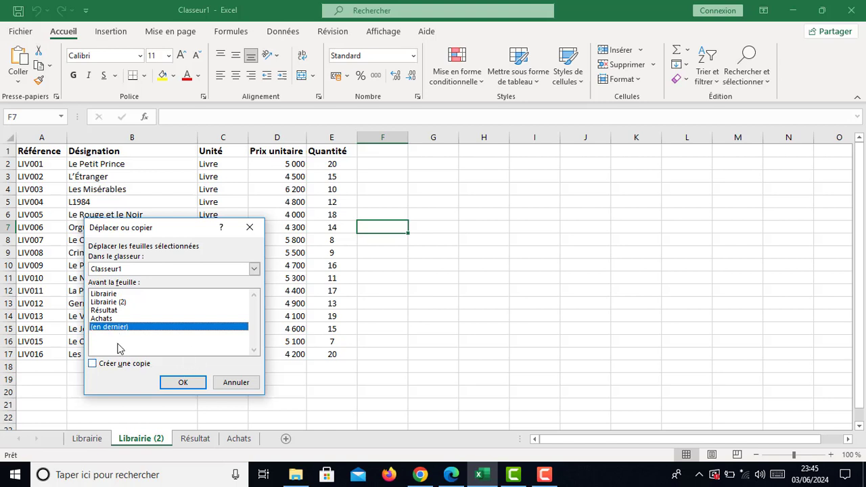
{"action": "left_click", "coordinate": [183, 382]}
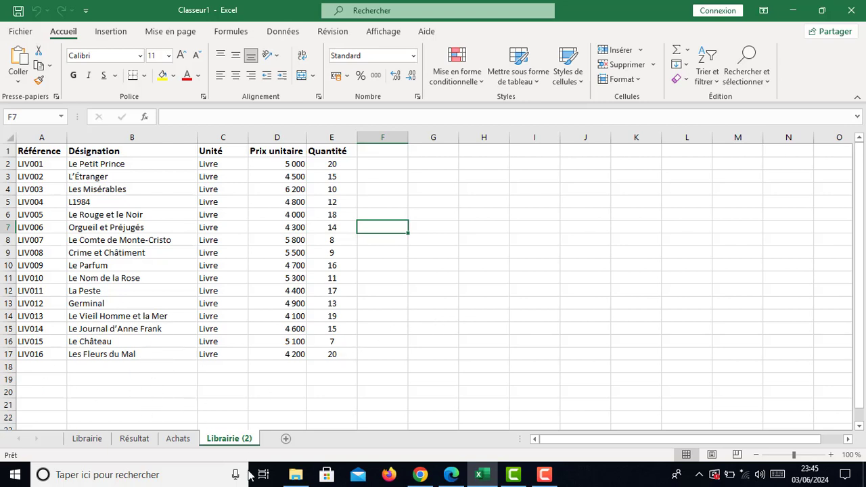
Step: Rename the 'Librairie (2)' sheet tab to 'Ventes'
{"action": "double_click", "coordinate": [227, 438]}
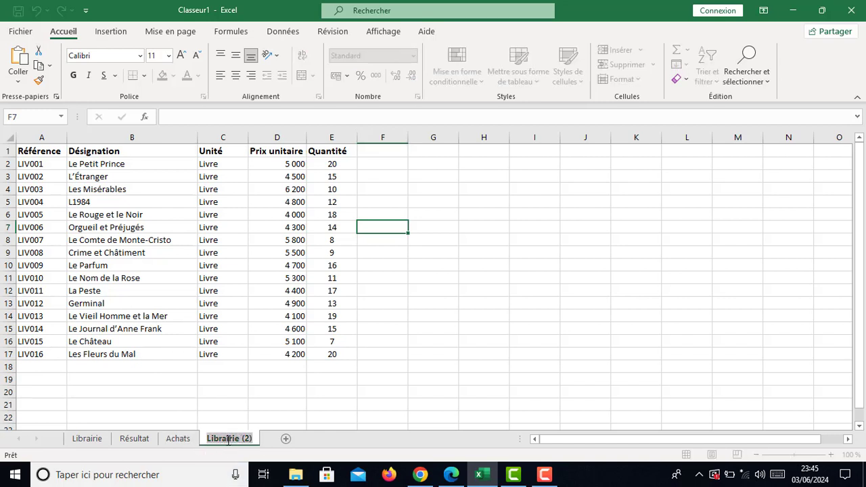
{"action": "left_click", "coordinate": [237, 440]}
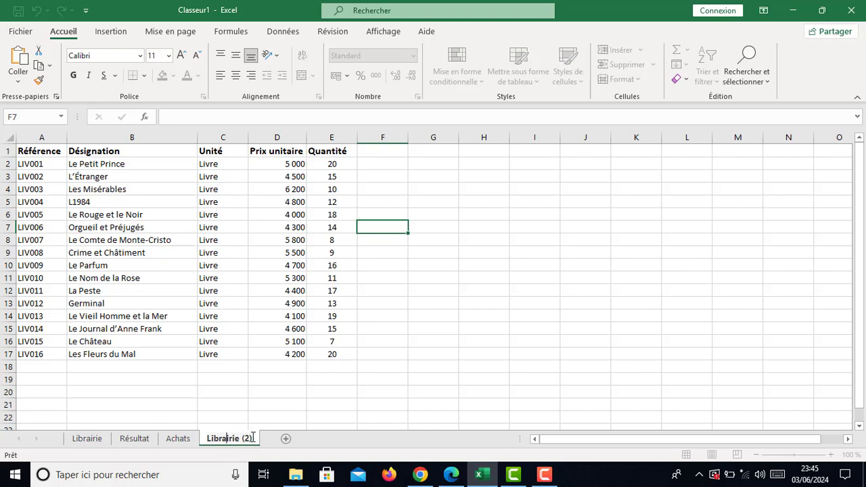
{"action": "left_click_drag", "start_coordinate": [251, 438], "coordinate": [206, 438]}
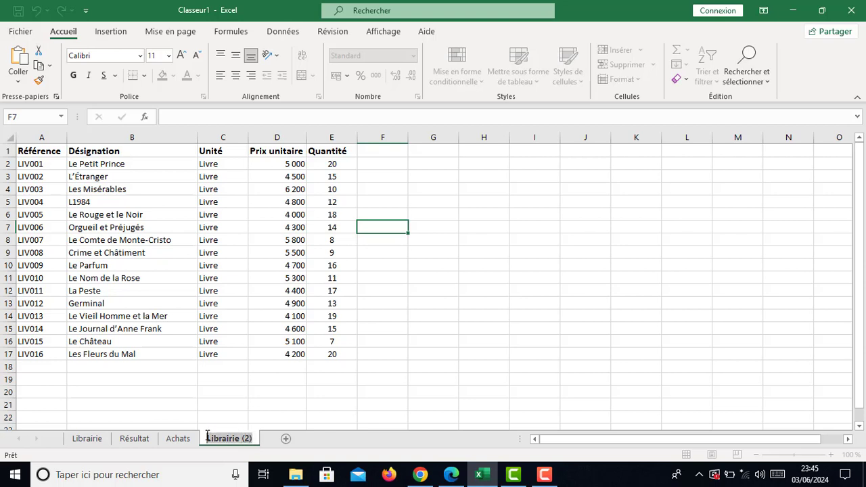
{"action": "type", "text": "V"}
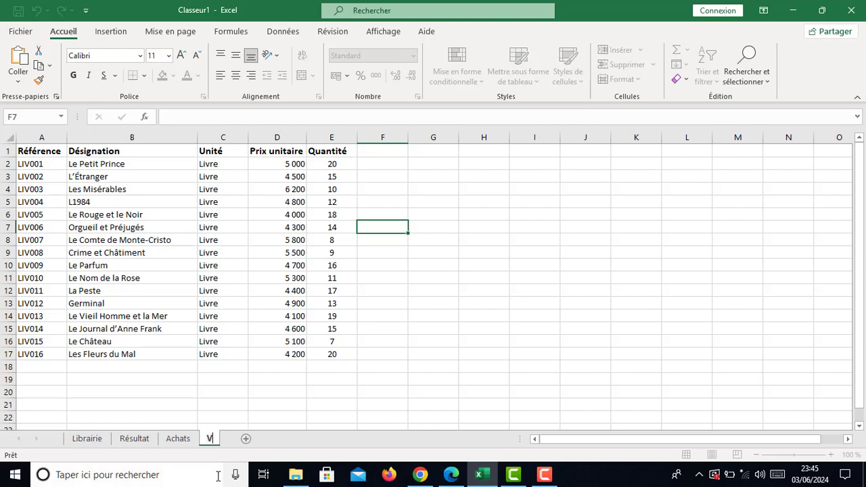
{"action": "type", "text": "entes"}
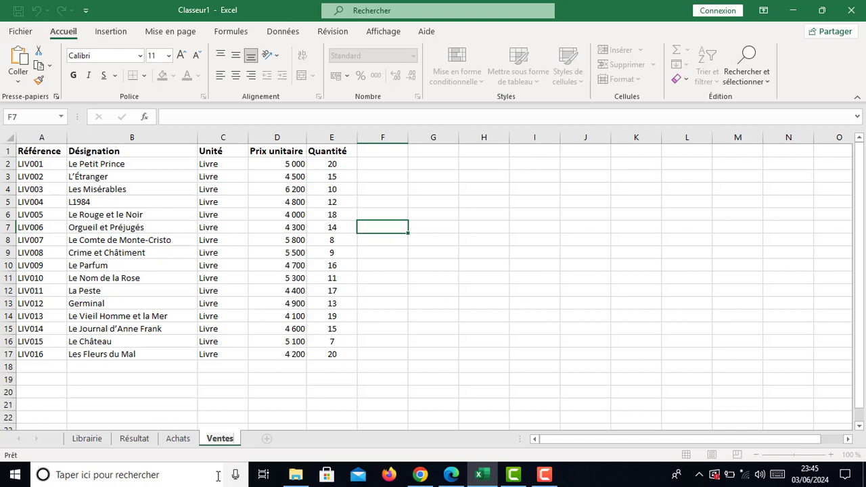
{"action": "key", "text": "Return"}
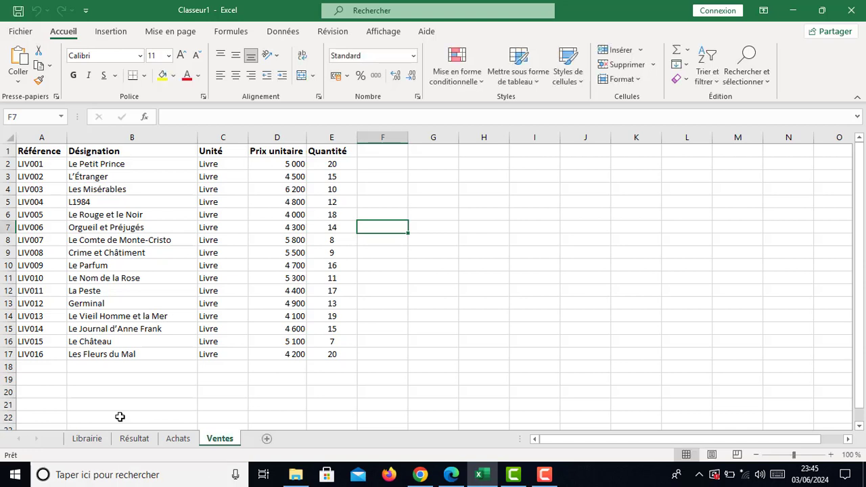
Step: Hide the Ventes sheet with Masquer and return to the Librairie tab
{"action": "right_click", "coordinate": [218, 441]}
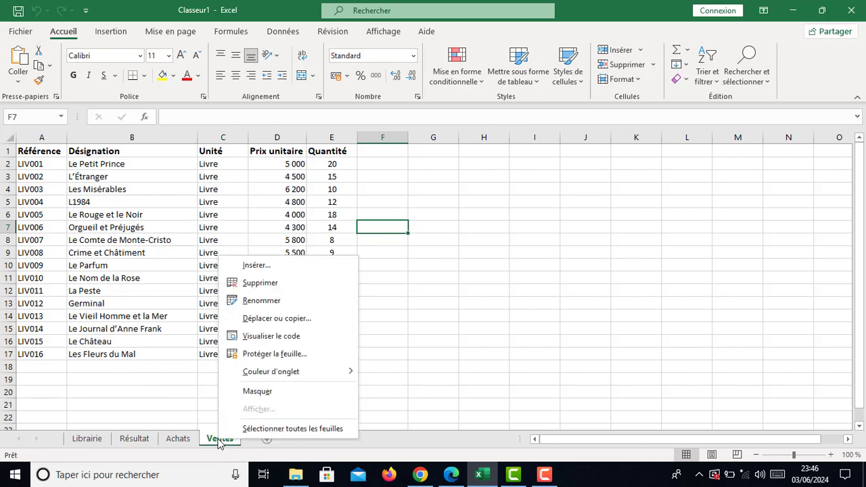
{"action": "left_click", "coordinate": [265, 394]}
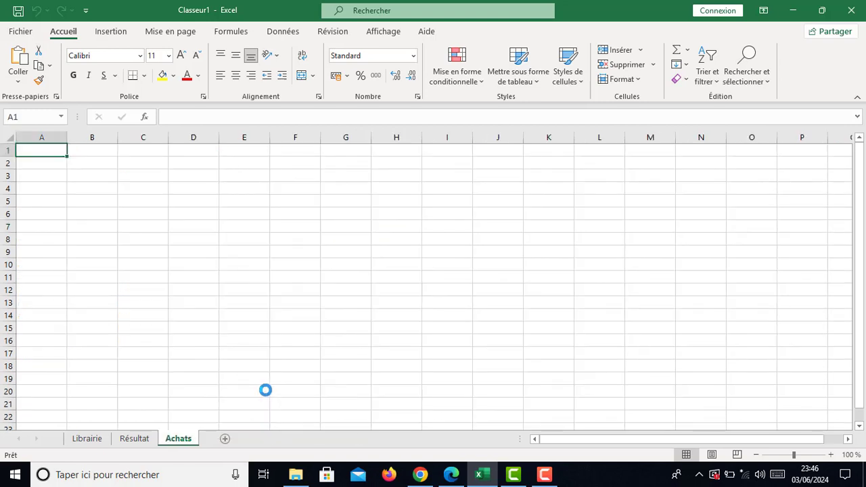
{"action": "left_click", "coordinate": [88, 439]}
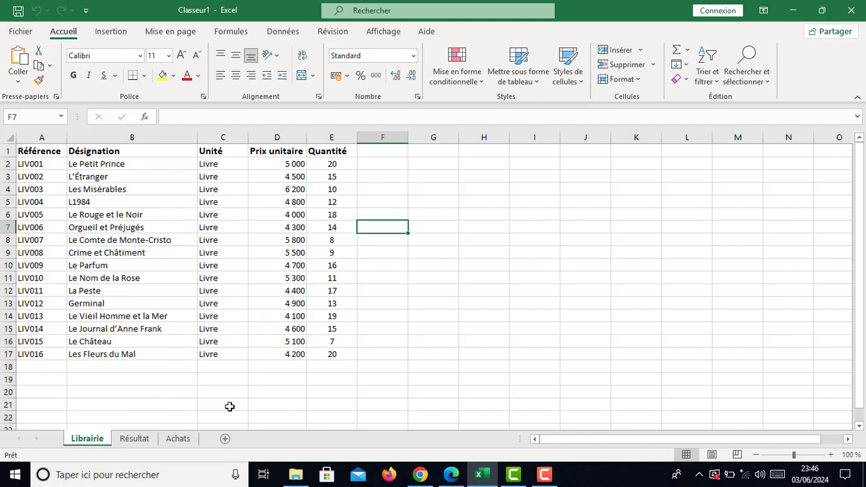
Step: Unhide the Ventes sheet through Afficher... and confirm it
{"action": "right_click", "coordinate": [95, 441]}
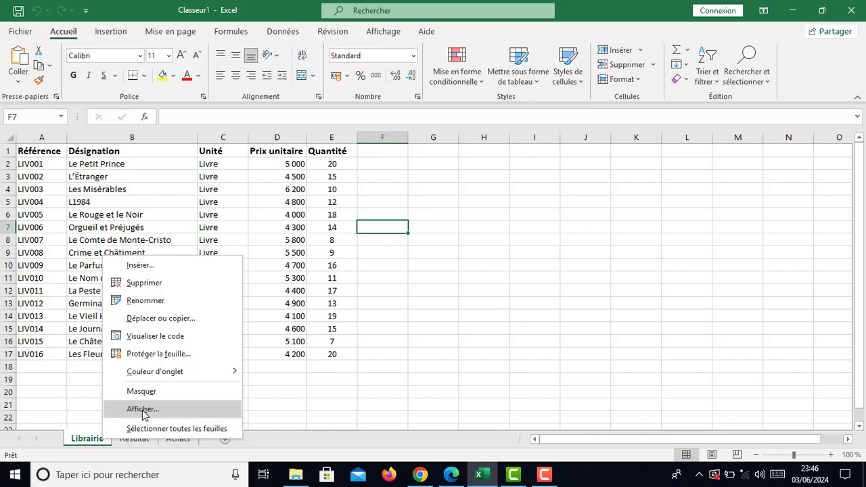
{"action": "left_click", "coordinate": [143, 409]}
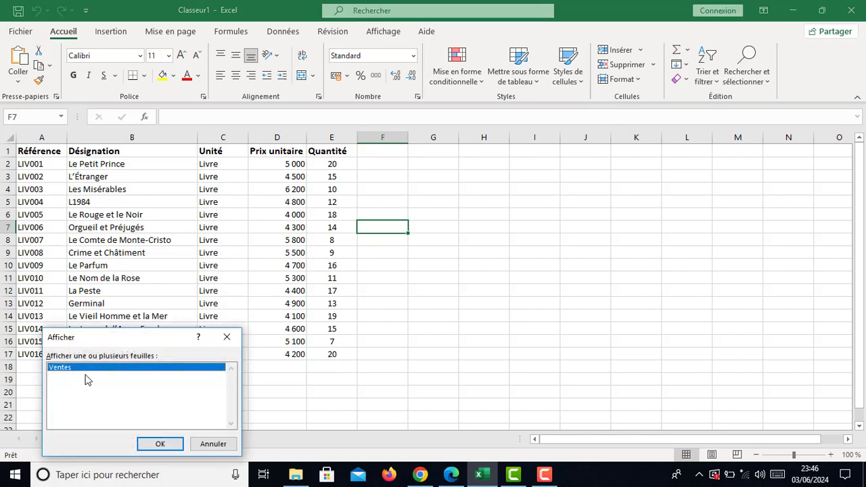
{"action": "left_click", "coordinate": [160, 444]}
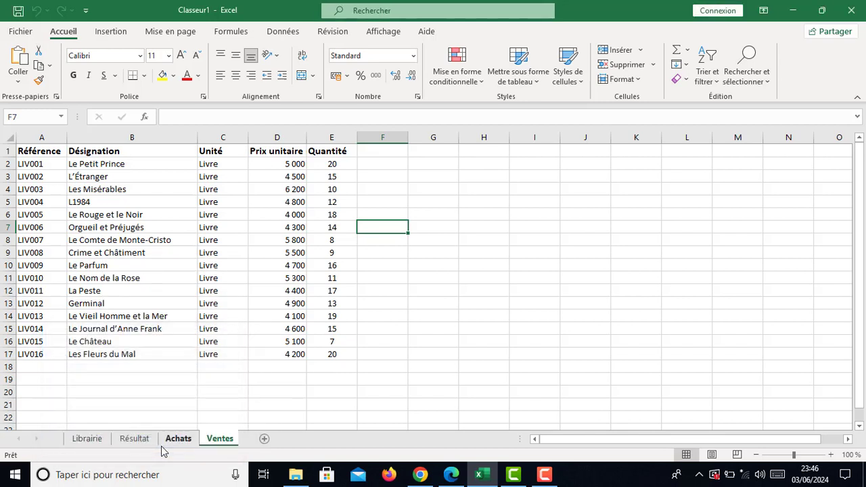
Step: Select cell F16 on Ventes, then return to Librairie and select an empty cell beside the table
{"action": "right_click", "coordinate": [216, 441]}
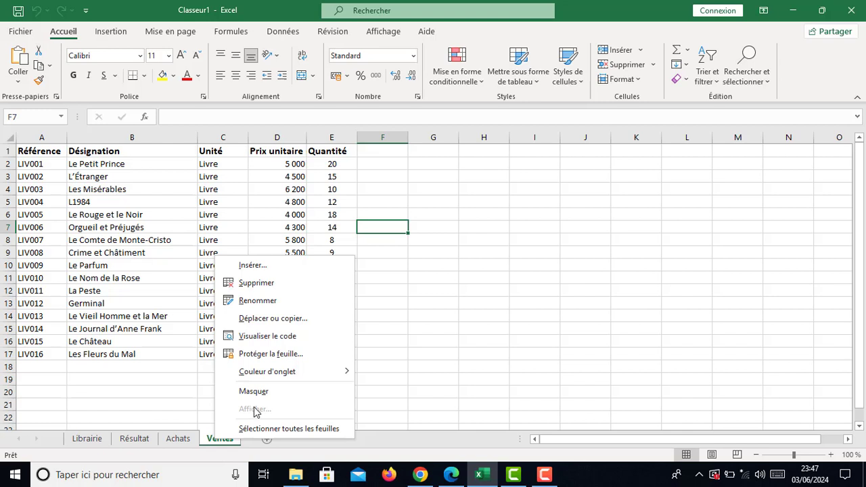
{"action": "left_click", "coordinate": [205, 404]}
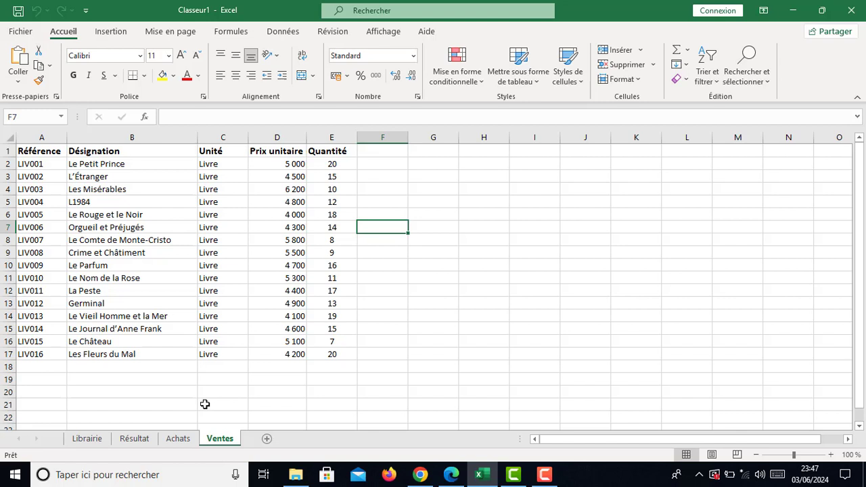
{"action": "left_click", "coordinate": [384, 346]}
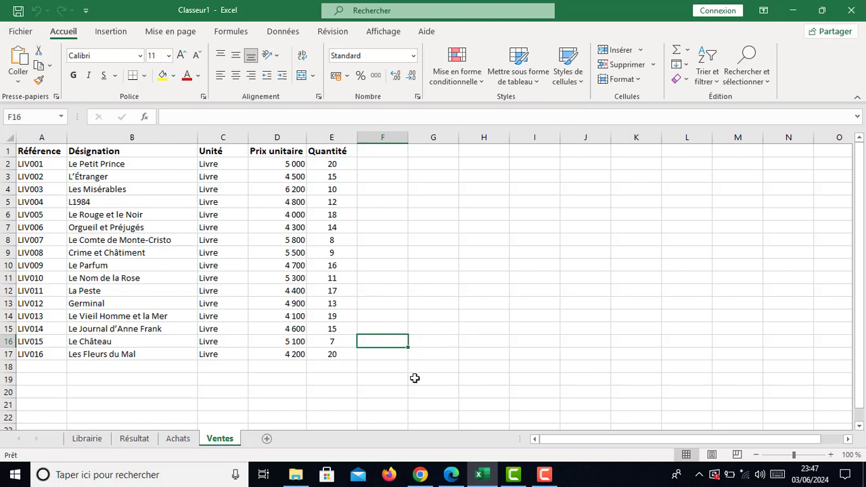
{"action": "left_click", "coordinate": [84, 439]}
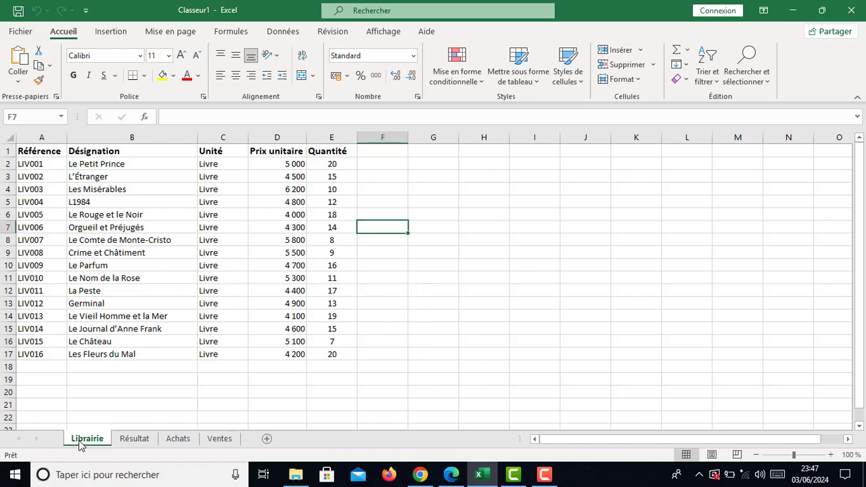
{"action": "left_click", "coordinate": [420, 329]}
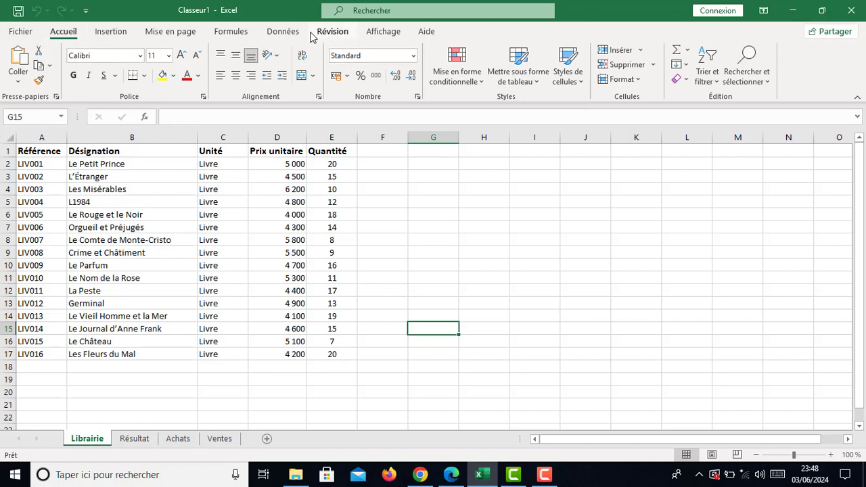
Step: Protect the Librairie sheet via Révision > Protéger la feuille, entering and confirming a password
{"action": "left_click", "coordinate": [332, 34]}
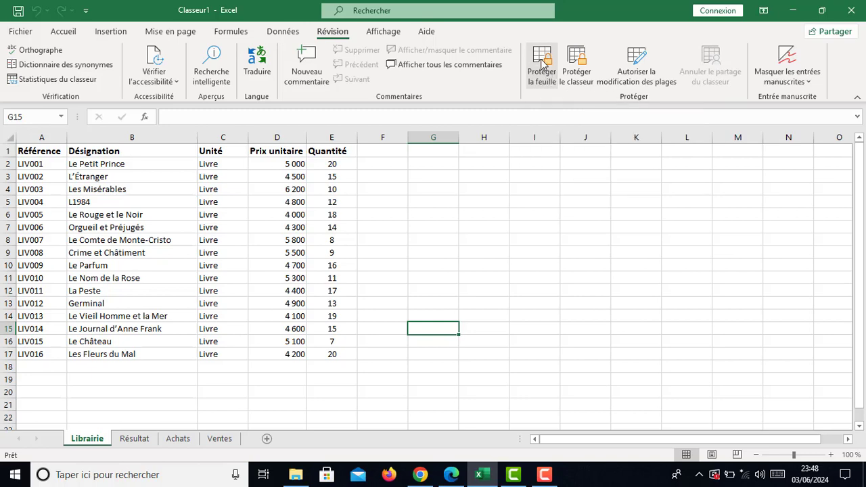
{"action": "left_click", "coordinate": [541, 62]}
{"action": "left_click_drag", "start_coordinate": [399, 170], "coordinate": [529, 154]}
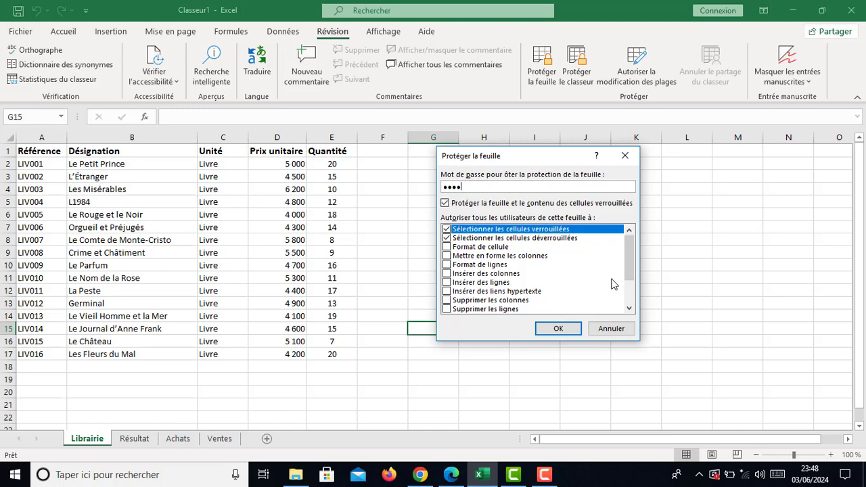
{"action": "left_click", "coordinate": [558, 328]}
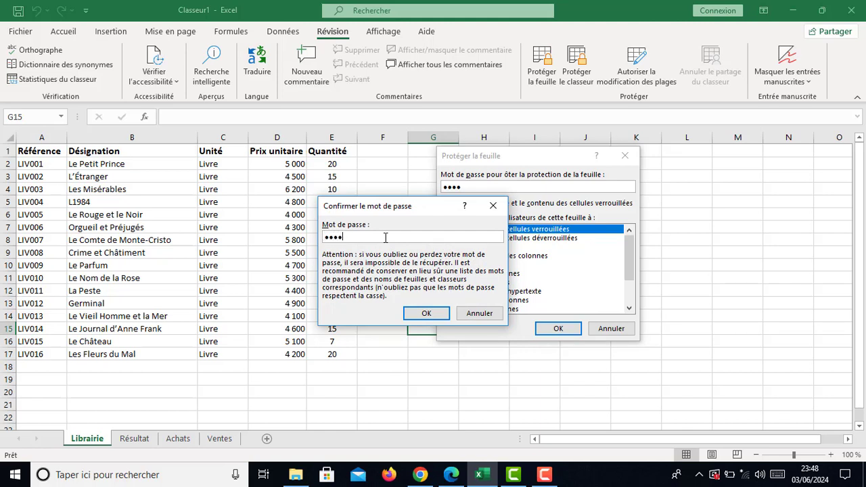
{"action": "left_click", "coordinate": [428, 313]}
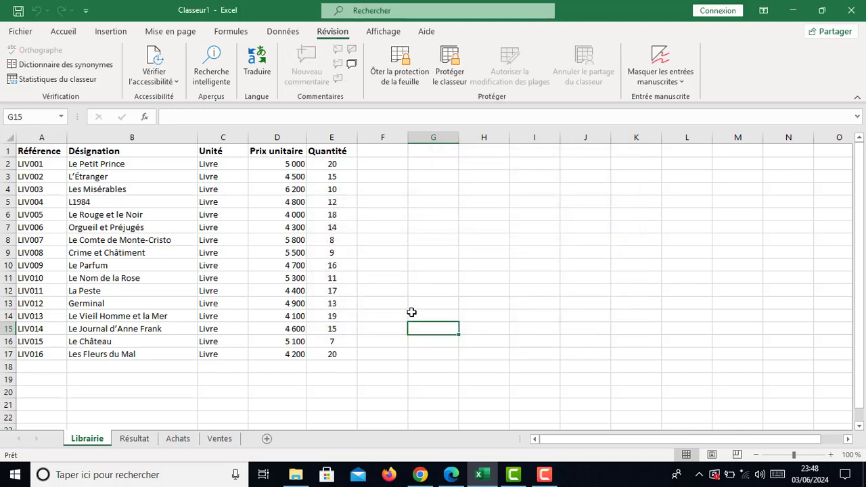
Step: Select cells F18, F14, E12, E8, G3, H16, F20, B21, B19 and F15 to test the protection
{"action": "left_click", "coordinate": [401, 371]}
{"action": "left_click", "coordinate": [382, 317]}
{"action": "left_click", "coordinate": [345, 284]}
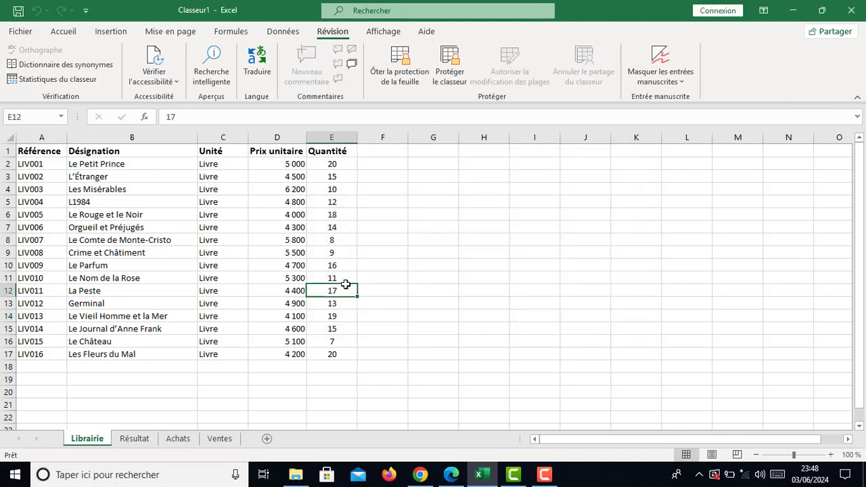
{"action": "left_click", "coordinate": [328, 241]}
{"action": "left_click", "coordinate": [413, 180]}
{"action": "left_click", "coordinate": [482, 338]}
{"action": "left_click", "coordinate": [370, 394]}
{"action": "left_click", "coordinate": [193, 406]}
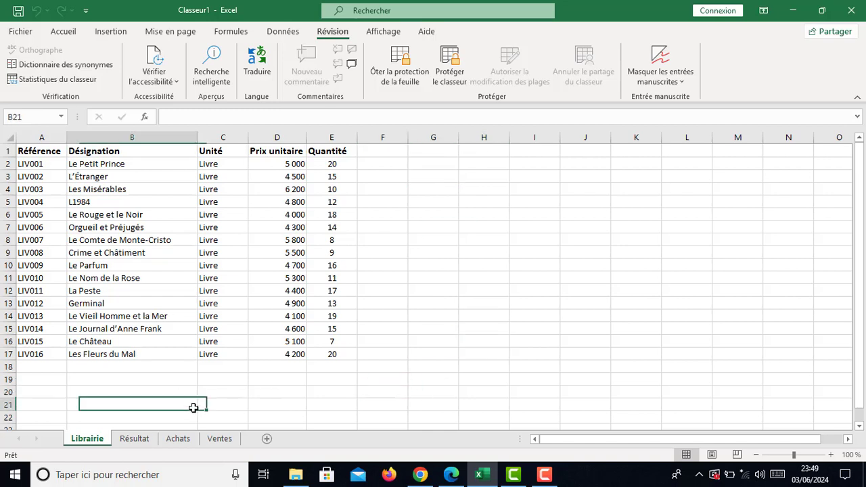
{"action": "left_click", "coordinate": [113, 377]}
{"action": "left_click", "coordinate": [390, 323]}
Step: Select more cells, then try clearing G10 to trigger the protected-sheet warning
{"action": "left_click", "coordinate": [425, 253]}
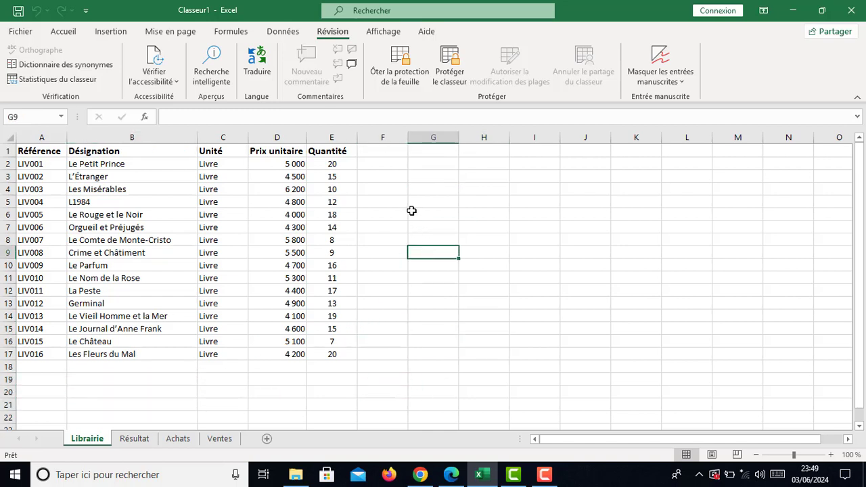
{"action": "left_click", "coordinate": [414, 203]}
{"action": "left_click", "coordinate": [374, 229]}
{"action": "left_click", "coordinate": [294, 228]}
{"action": "left_click", "coordinate": [304, 288]}
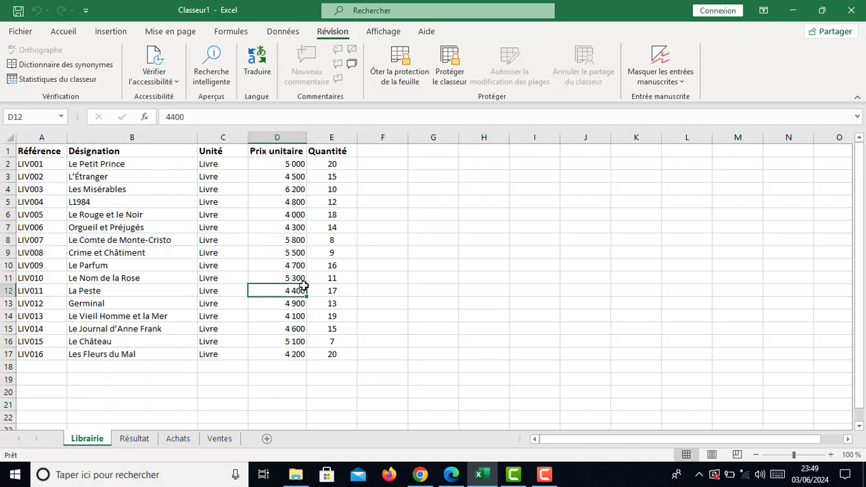
{"action": "left_click", "coordinate": [314, 271]}
{"action": "left_click", "coordinate": [350, 242]}
{"action": "left_click", "coordinate": [433, 271]}
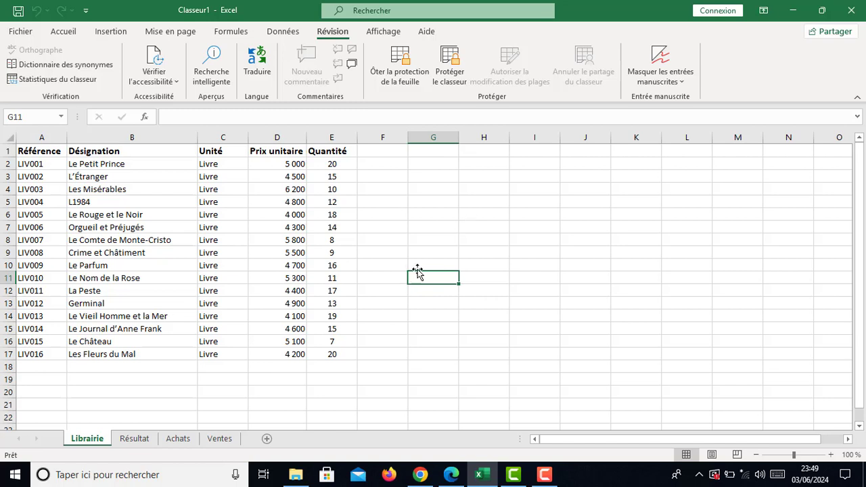
{"action": "left_click", "coordinate": [441, 261]}
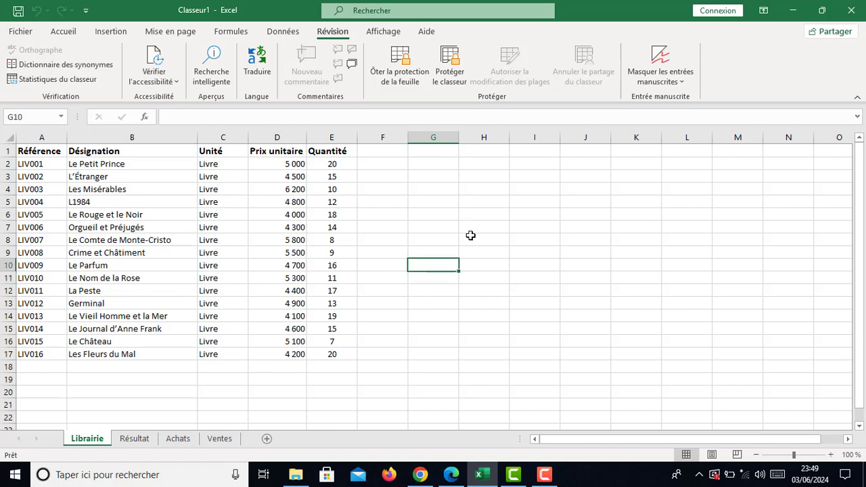
{"action": "key", "text": "Delete"}
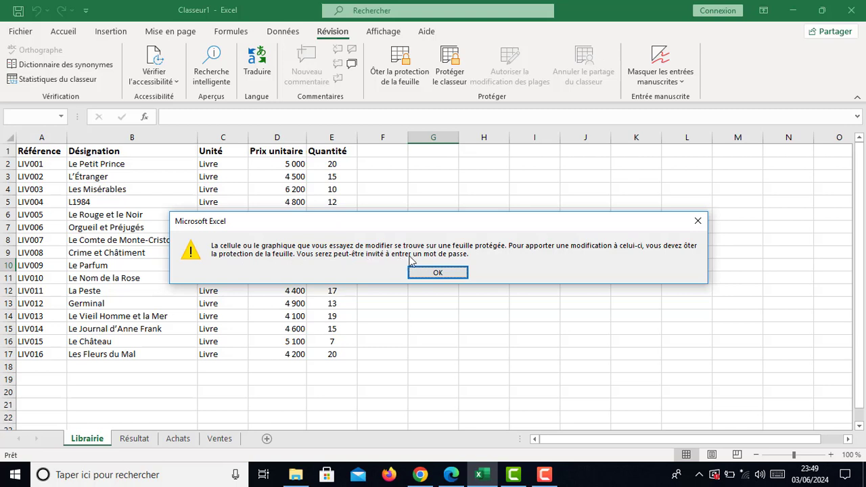
{"action": "left_click", "coordinate": [440, 272]}
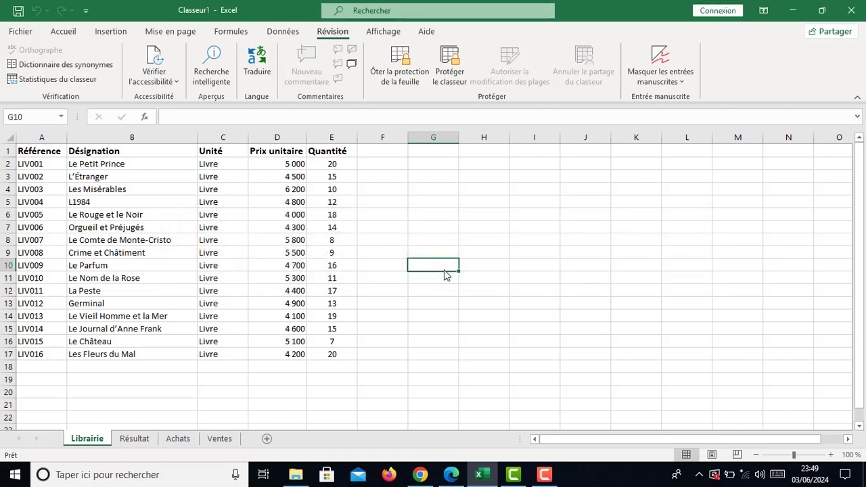
{"action": "left_click", "coordinate": [427, 290]}
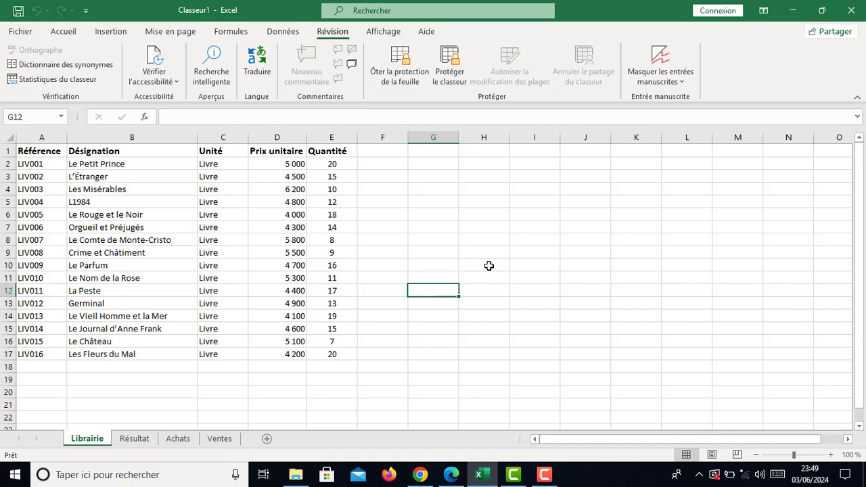
{"action": "left_click", "coordinate": [384, 265]}
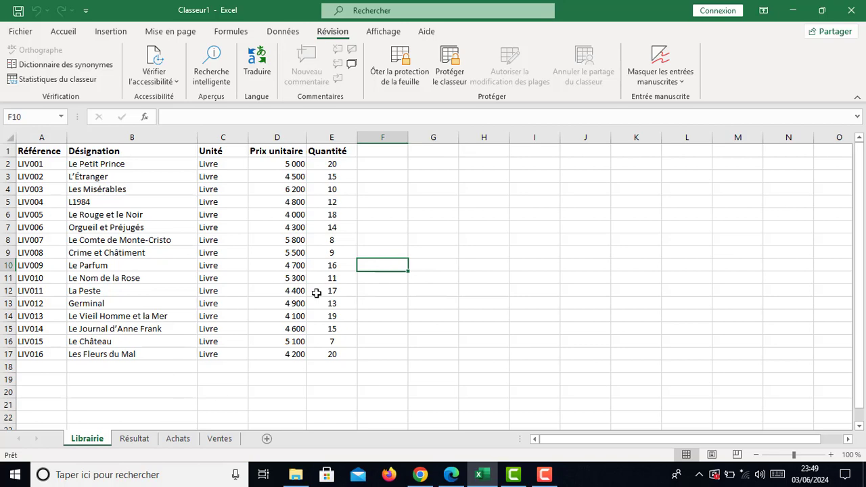
{"action": "left_click", "coordinate": [342, 353]}
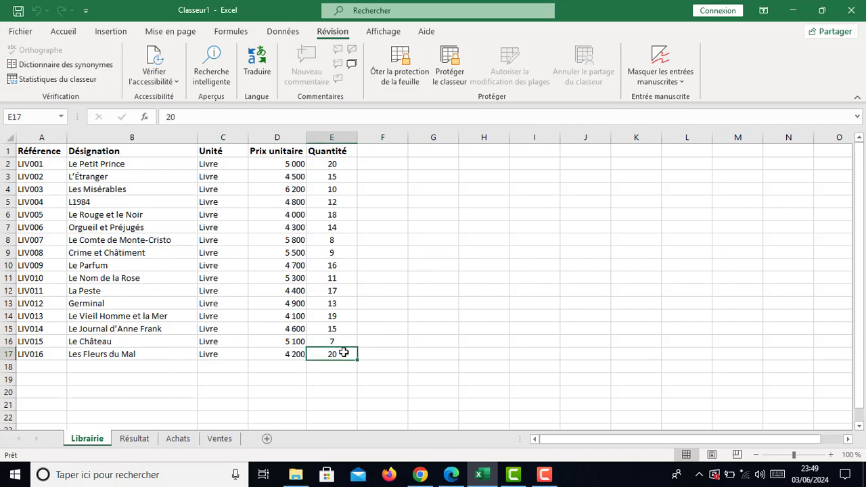
{"action": "double_click", "coordinate": [343, 352]}
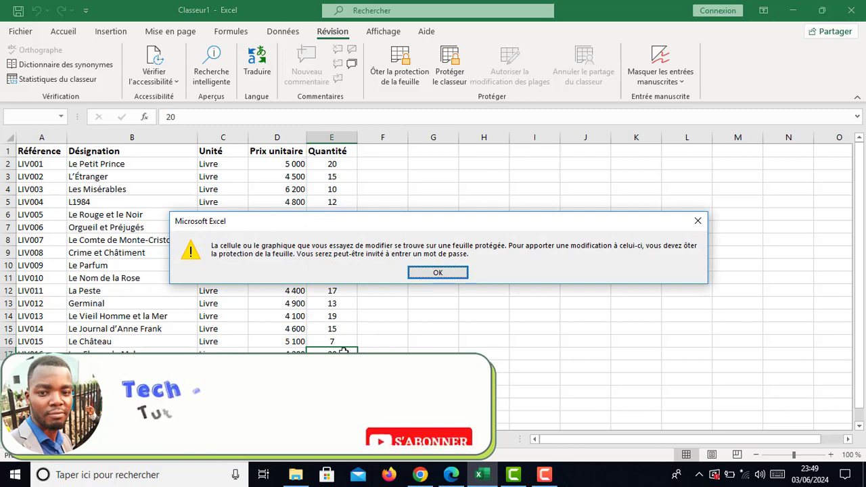
{"action": "left_click", "coordinate": [456, 278]}
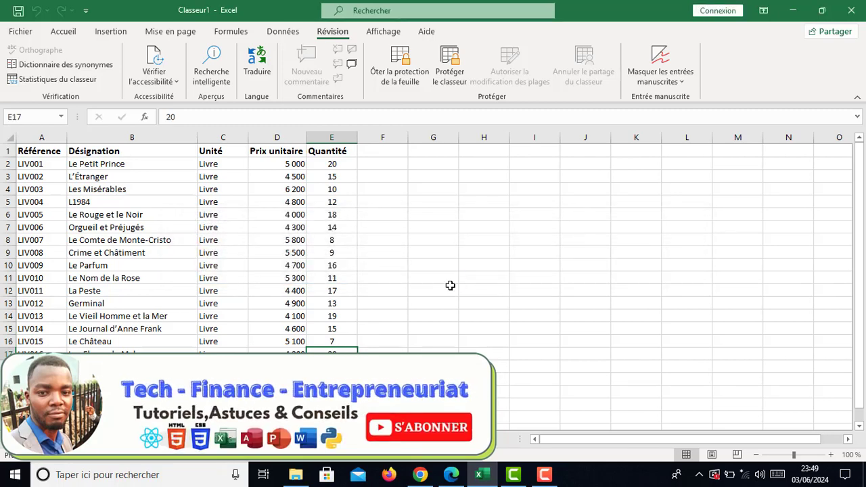
{"action": "left_click", "coordinate": [346, 263]}
{"action": "double_click", "coordinate": [346, 263]}
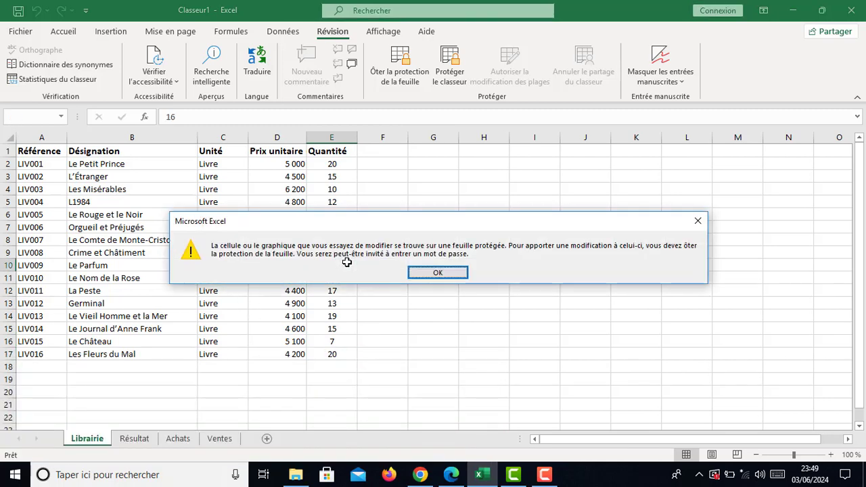
{"action": "left_click", "coordinate": [451, 275]}
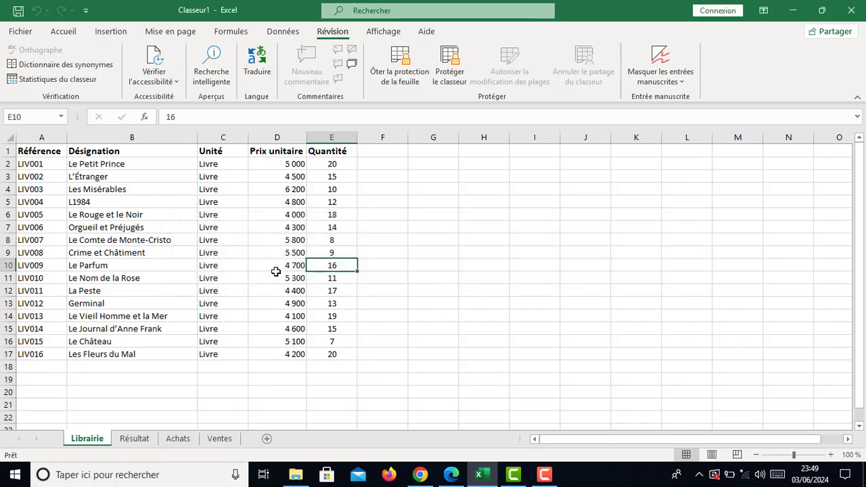
{"action": "left_click", "coordinate": [415, 217]}
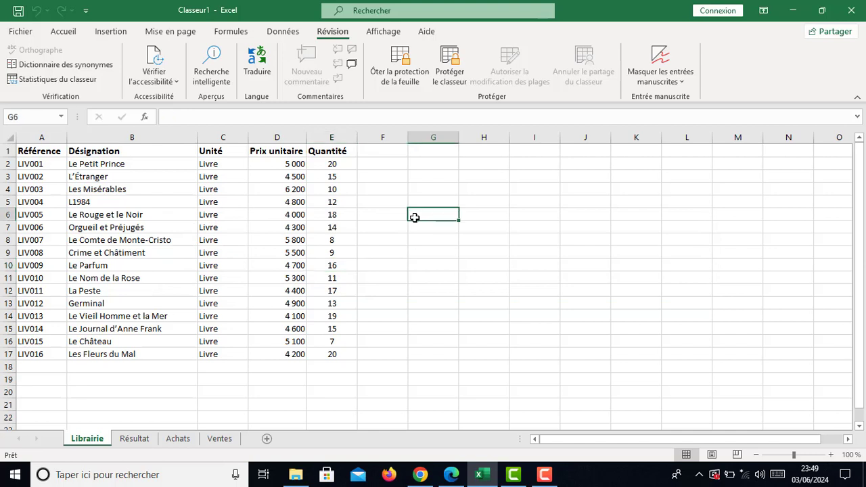
{"action": "left_click", "coordinate": [439, 268]}
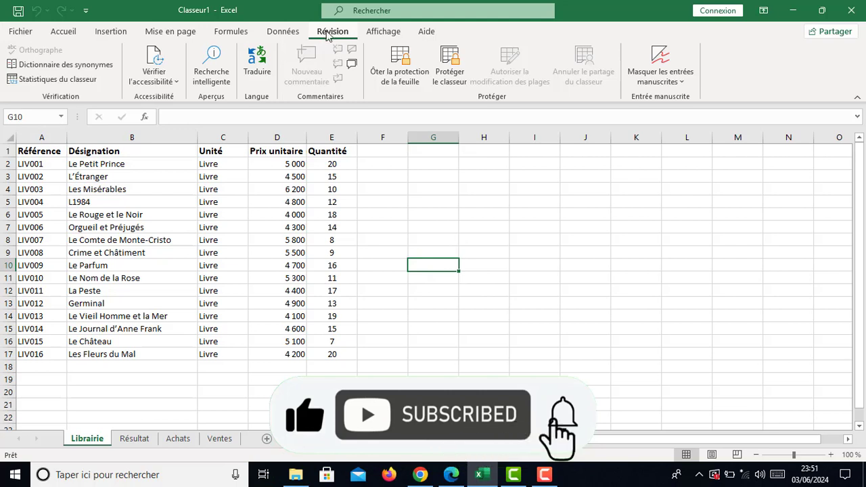
Step: Remove the Librairie sheet's protection with Ôter la protection de la feuille, entering its password
{"action": "left_click", "coordinate": [406, 76]}
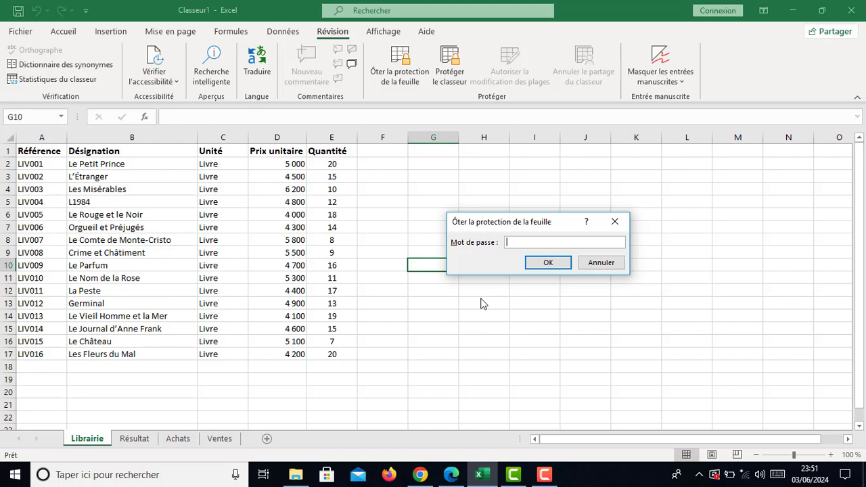
{"action": "type", "text": "1234"}
{"action": "key", "text": "Return"}
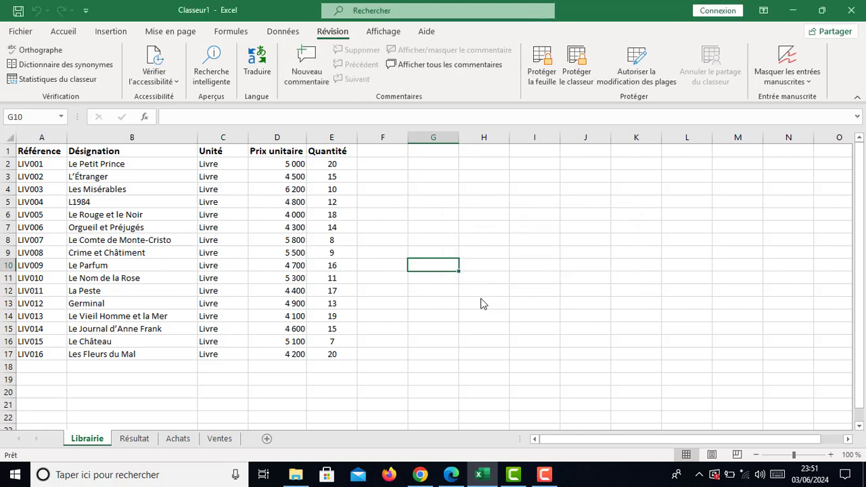
{"action": "left_click", "coordinate": [418, 305]}
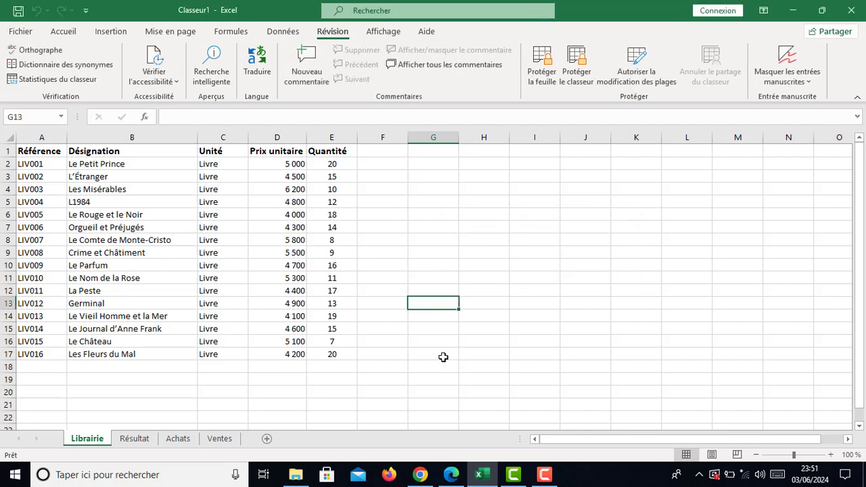
{"action": "left_click", "coordinate": [447, 238]}
{"action": "left_click", "coordinate": [478, 289]}
{"action": "left_click", "coordinate": [455, 355]}
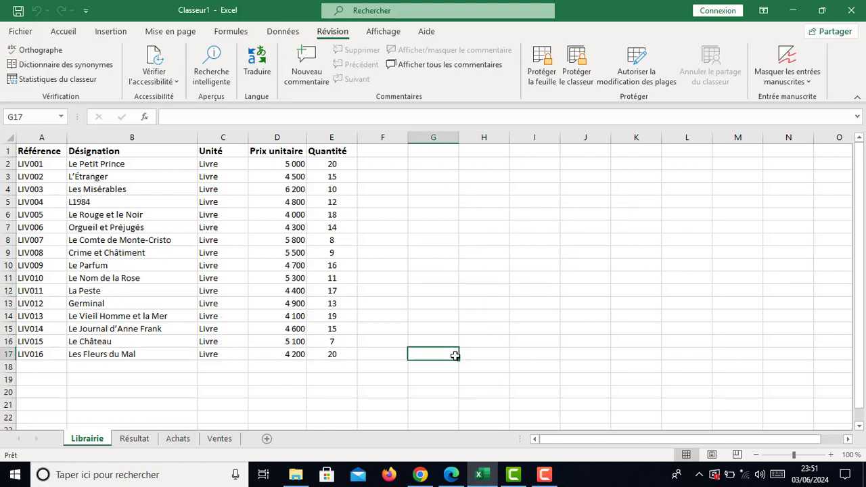
{"action": "left_click", "coordinate": [473, 269]}
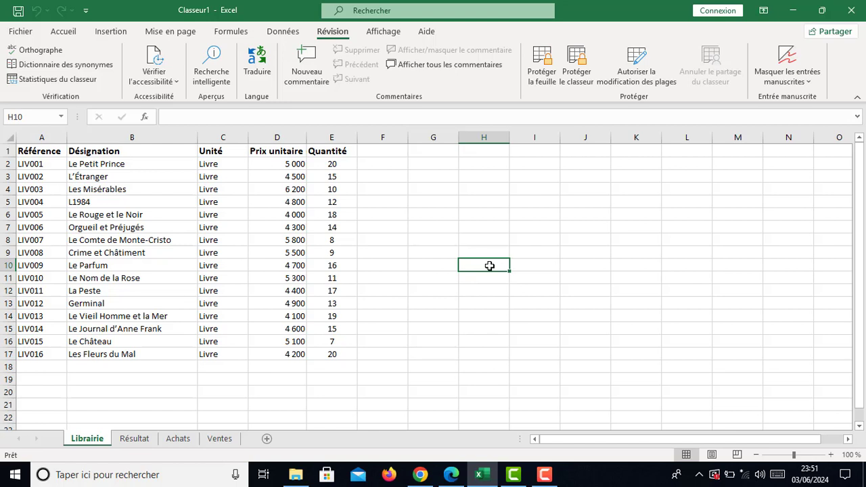
{"action": "type", "text": "okdhdh"}
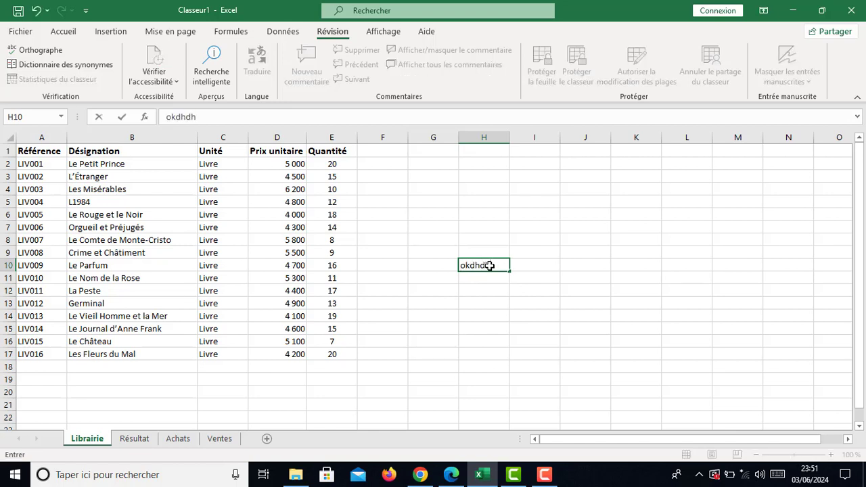
{"action": "key", "text": "Return"}
{"action": "type", "text": "bdndjd"}
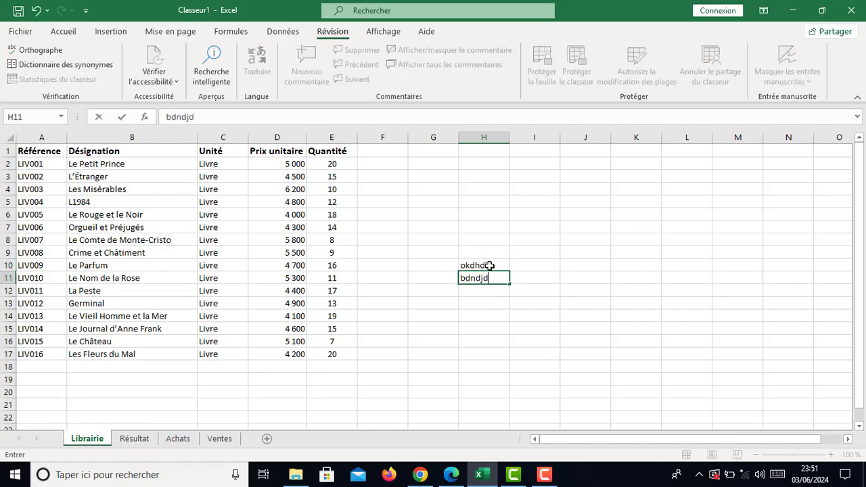
{"action": "key", "text": "Return"}
{"action": "type", "text": "eyehf"}
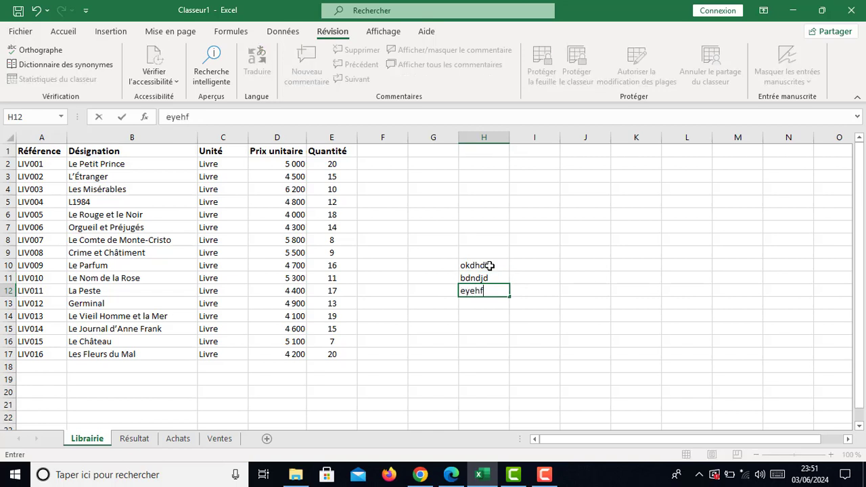
{"action": "key", "text": "Return"}
{"action": "left_click", "coordinate": [489, 265]}
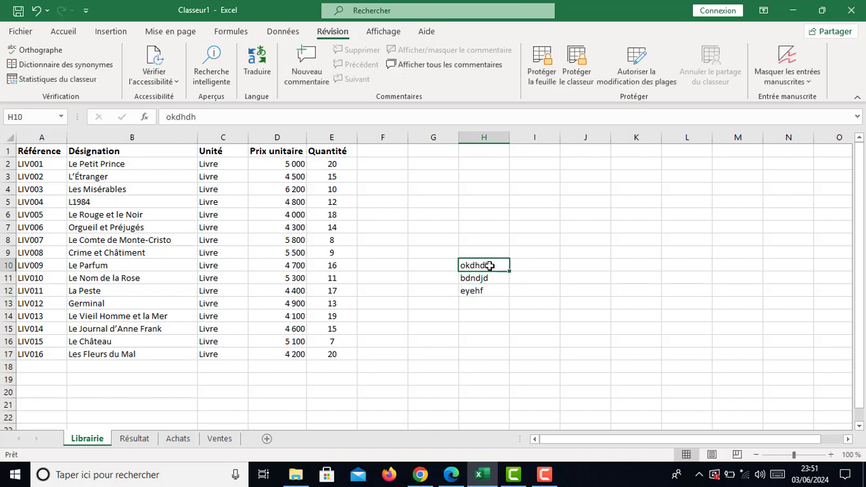
{"action": "key", "text": "Delete"}
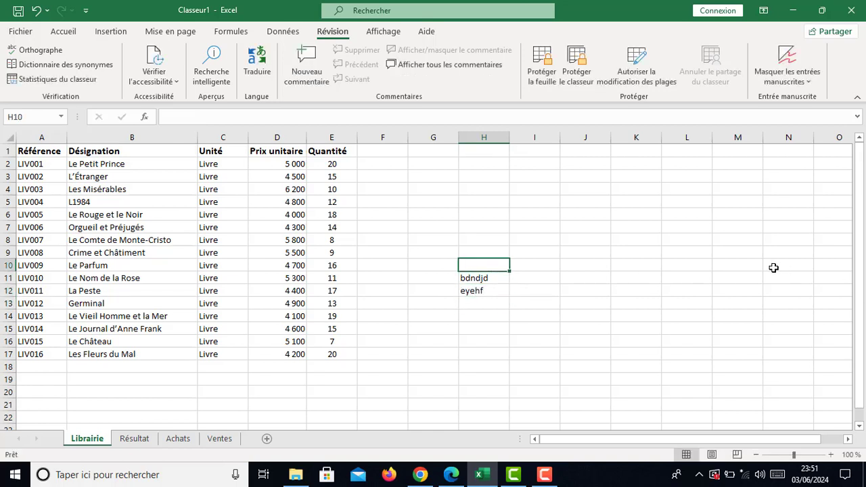
{"action": "key", "text": "Down"}
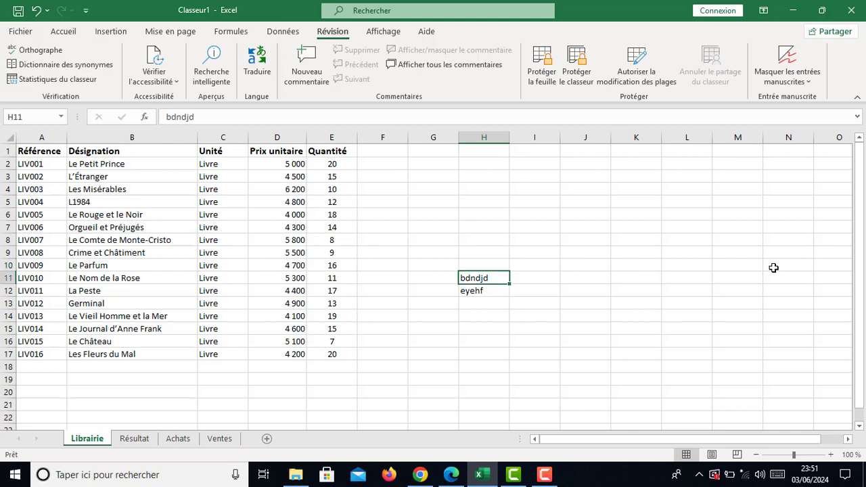
{"action": "key", "text": "Delete"}
{"action": "key", "text": "Down"}
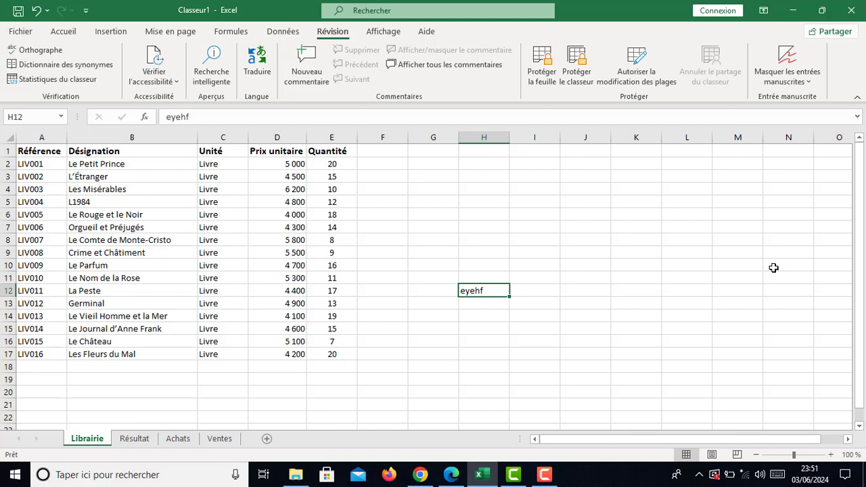
{"action": "key", "text": "Delete"}
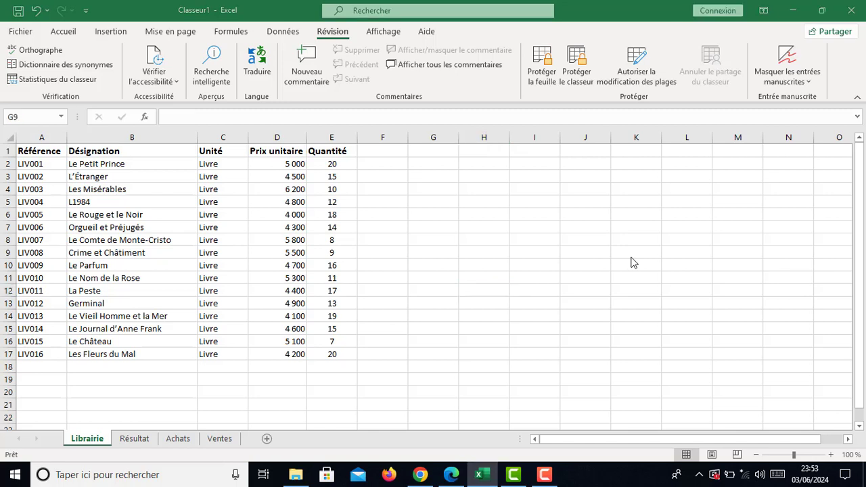
{"action": "left_click", "coordinate": [451, 271]}
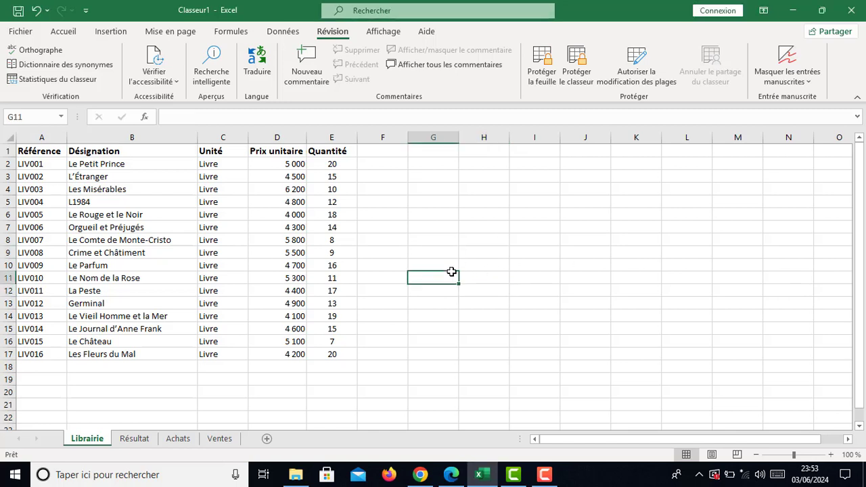